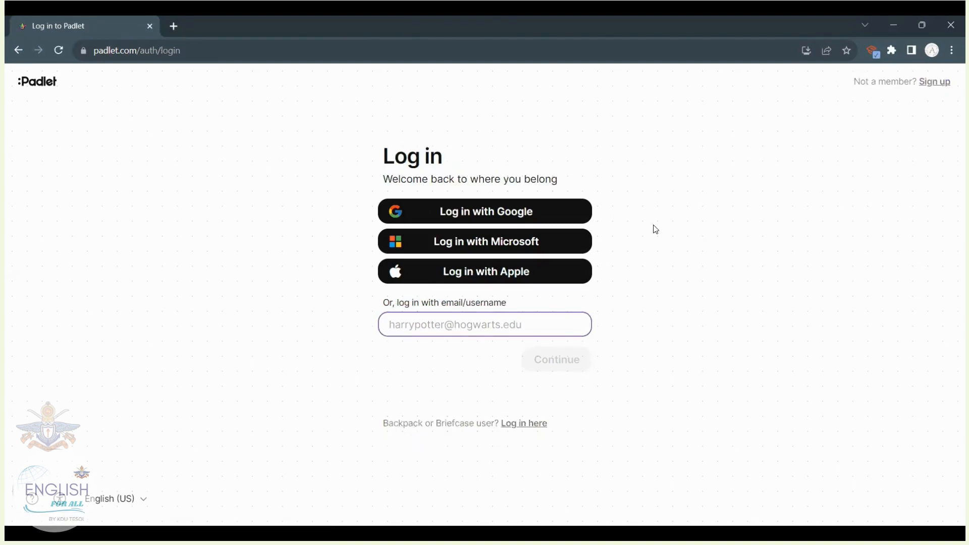
- Log in to Padlet with the Google account and start making a new padlet
left_click(573, 217)
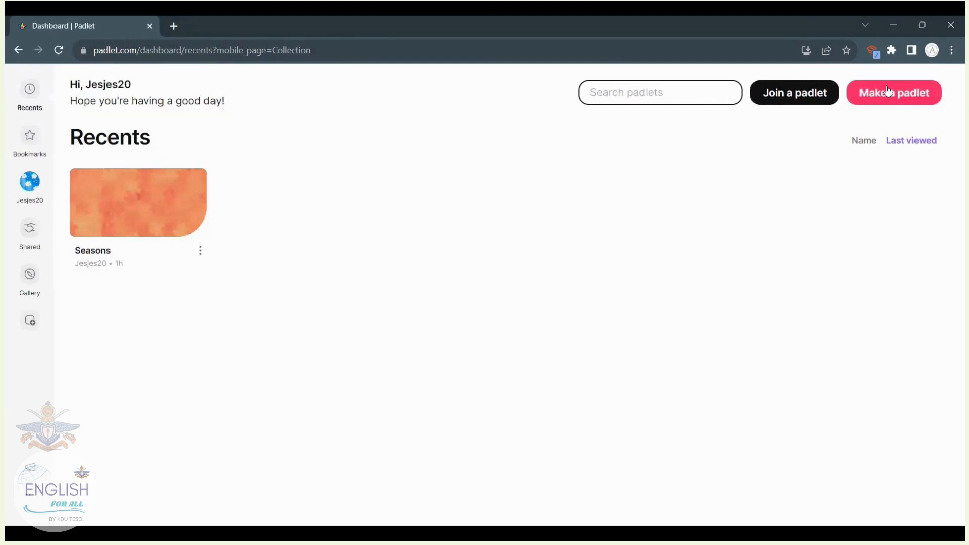
left_click(915, 97)
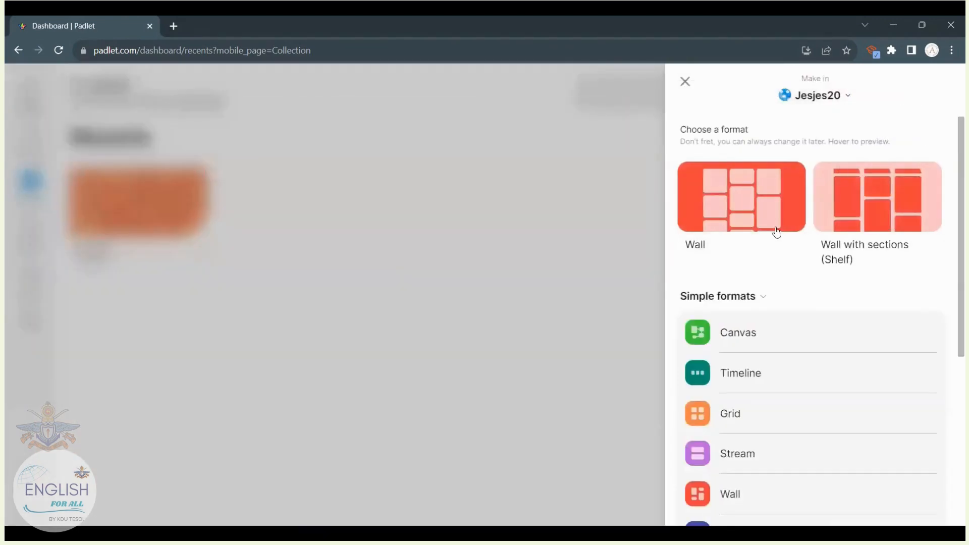
- Compare the simple format previews and create the padlet in the Wall format
mouse_move(776, 226)
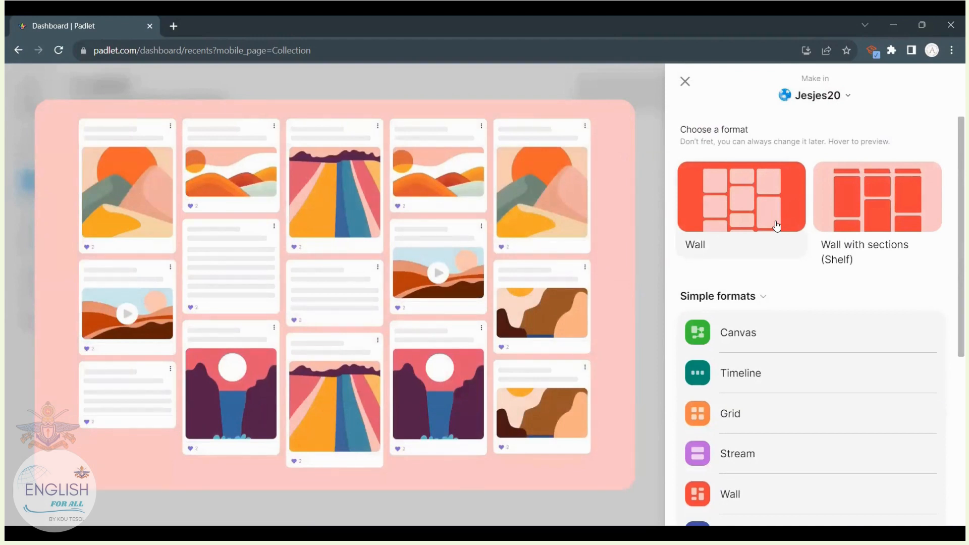
scroll(777, 226, "down", 2)
mouse_move(742, 221)
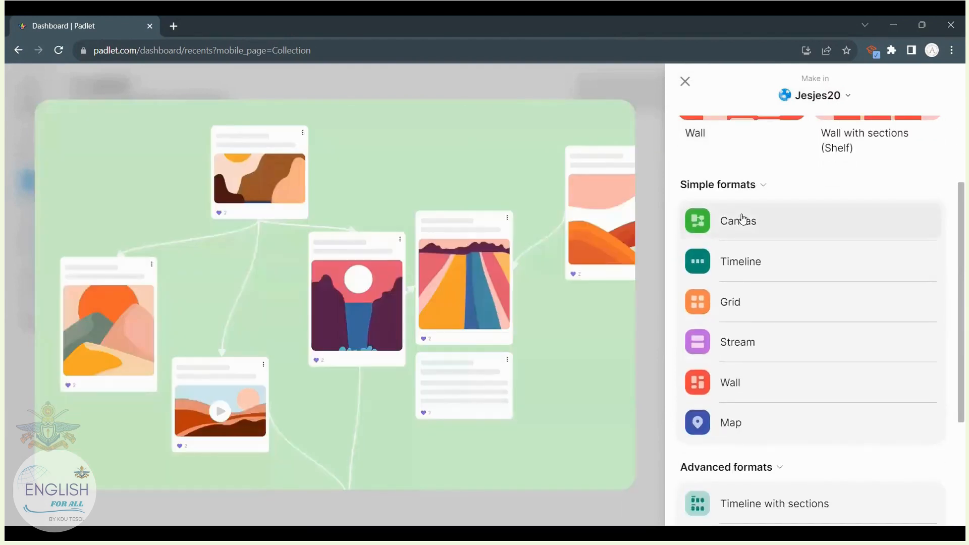
mouse_move(753, 262)
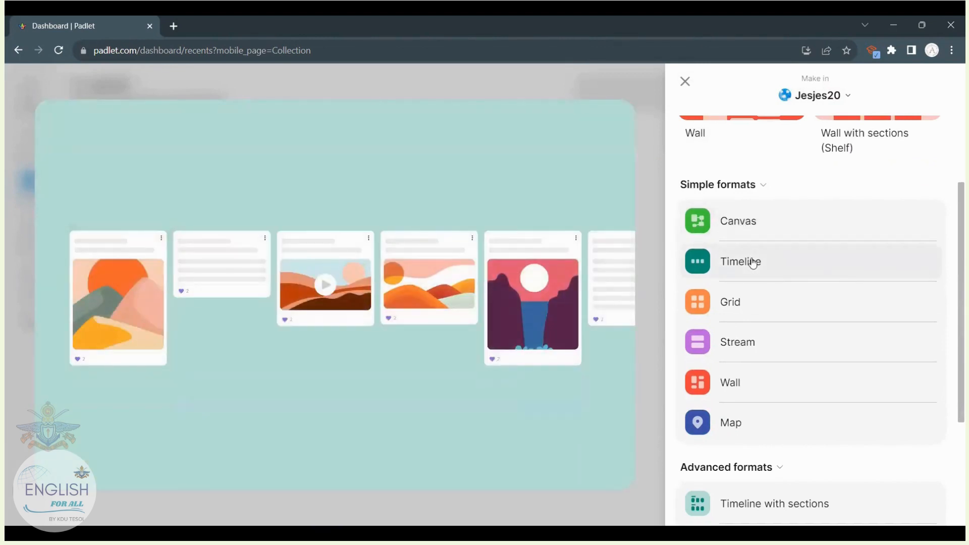
mouse_move(758, 303)
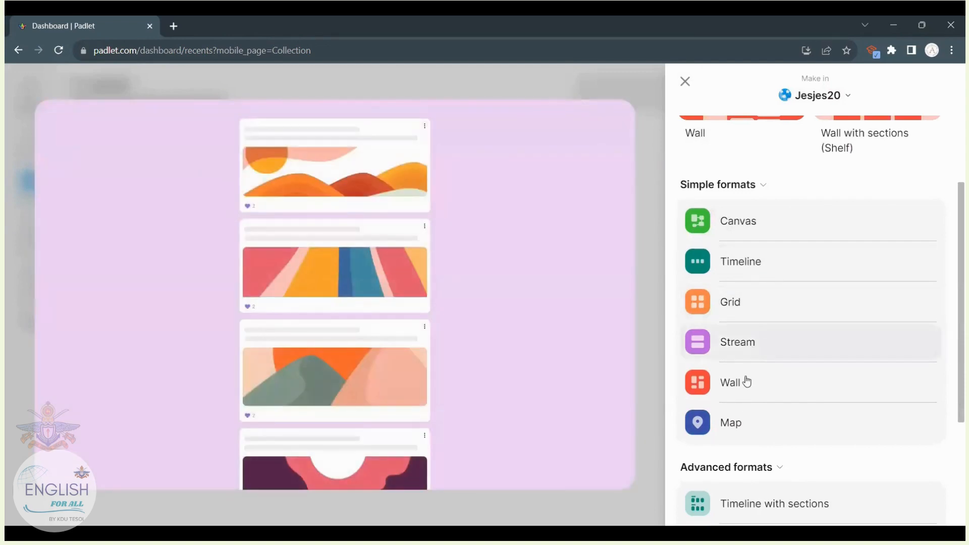
mouse_move(740, 424)
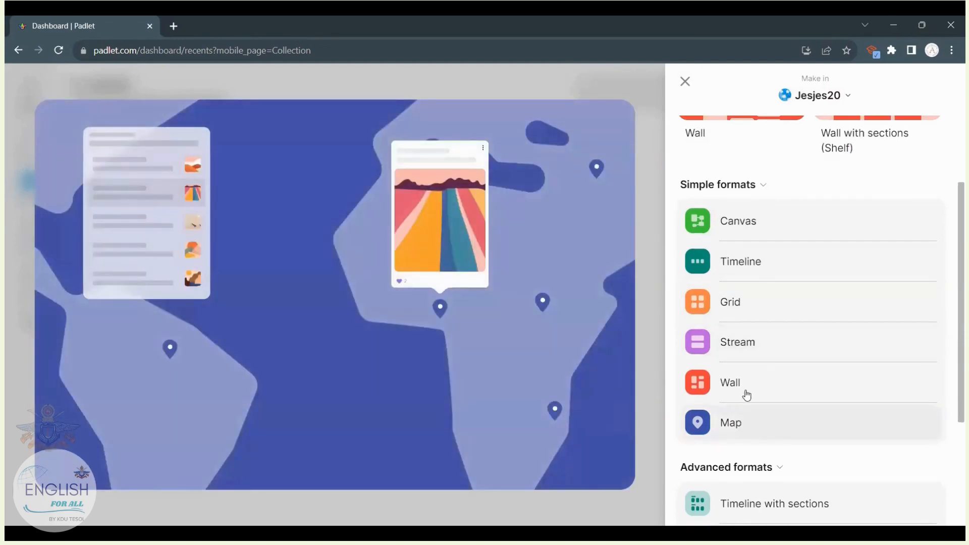
mouse_move(749, 389)
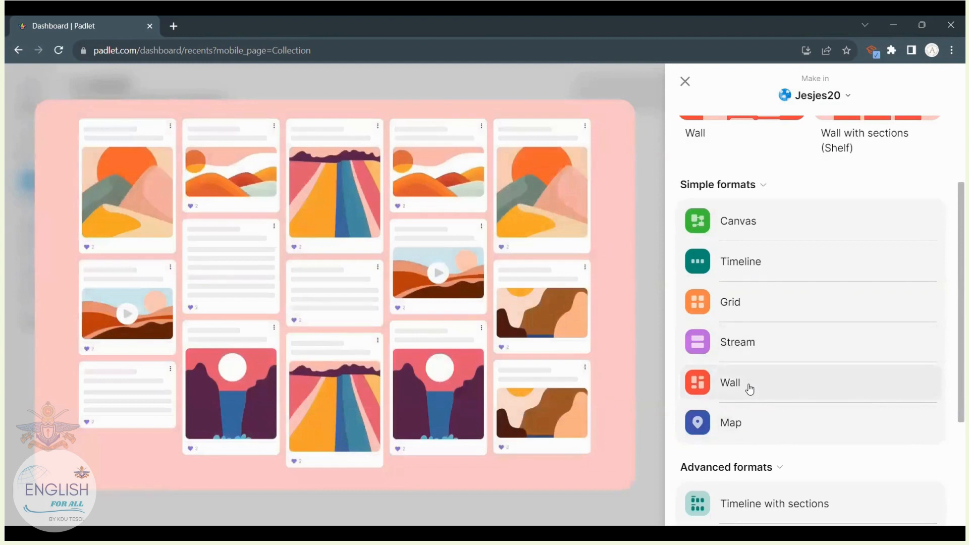
left_click(749, 389)
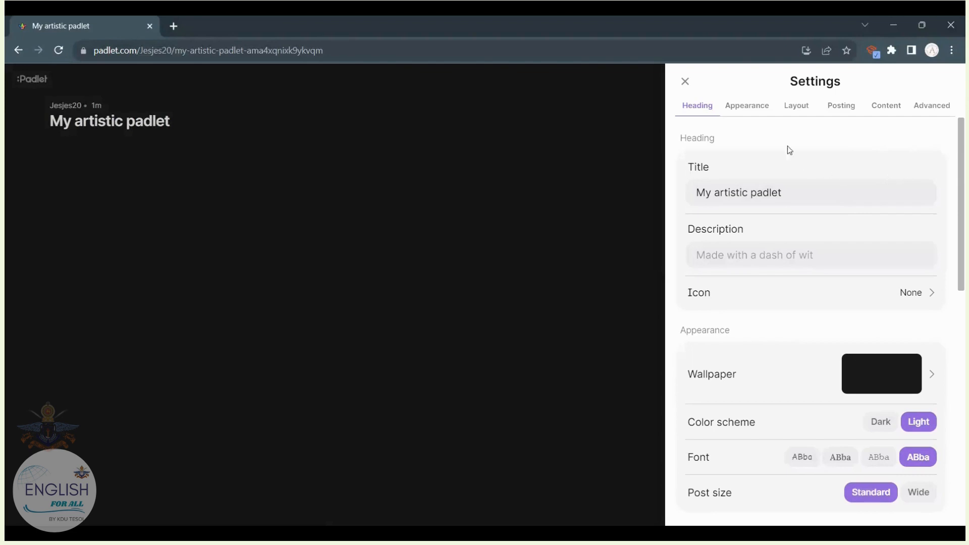
- Replace the padlet's title with "Weather Conditions"
scroll(785, 425, "down", 5)
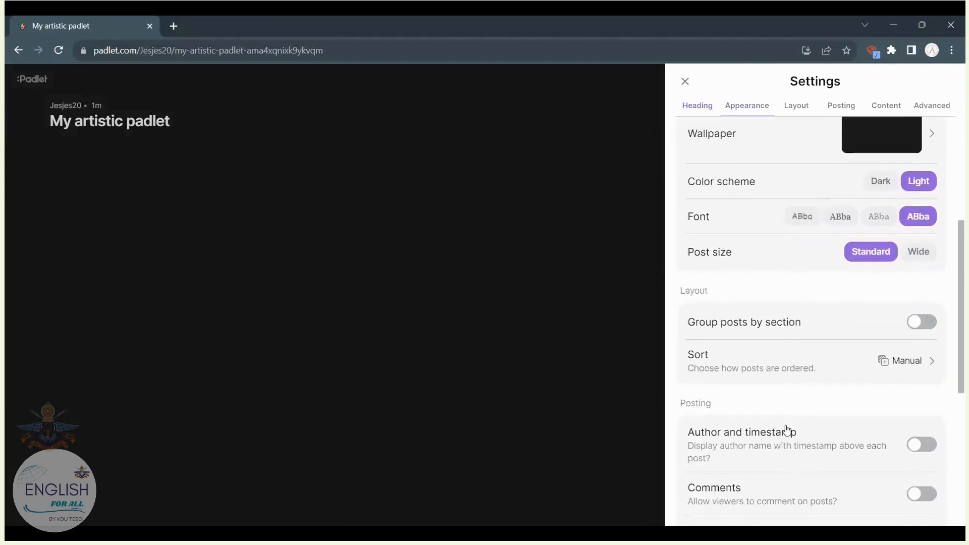
scroll(786, 425, "up", 5)
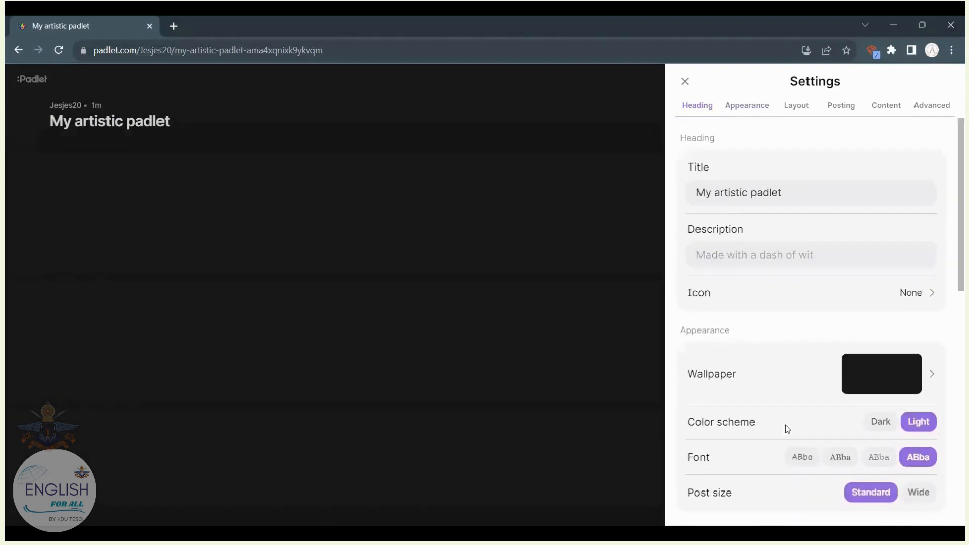
left_click(833, 193)
left_click_drag(783, 194, 675, 197)
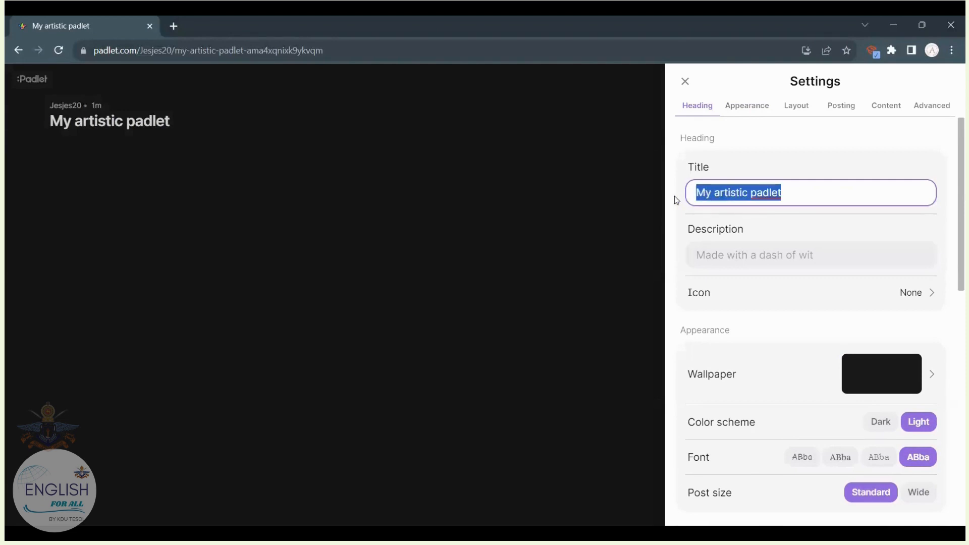
type("Weather ")
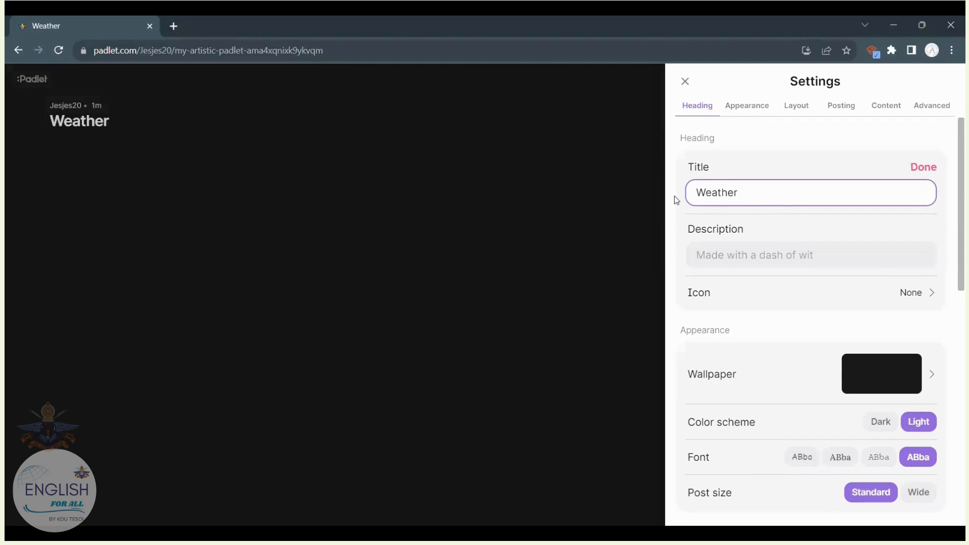
type("Condit")
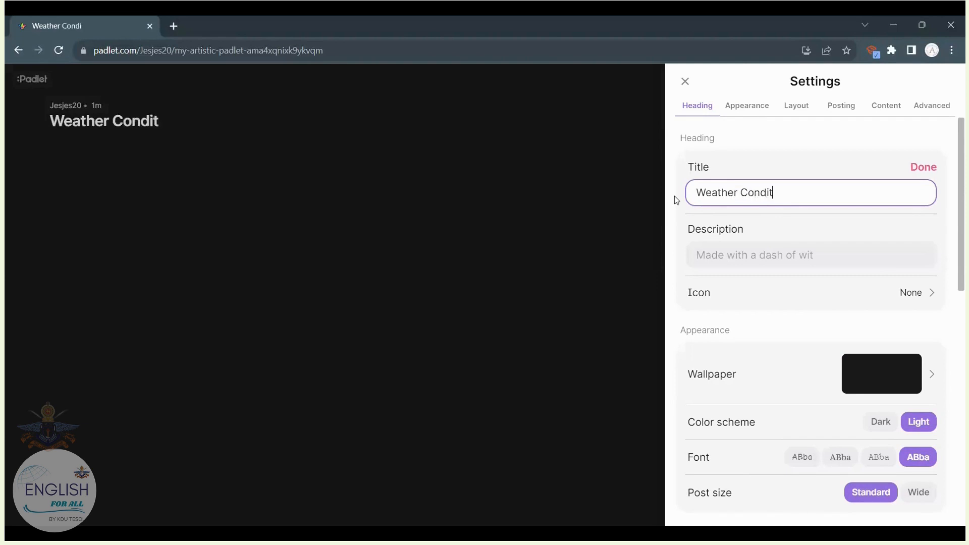
type("ions")
- Set the padlet's description to "What are the different weather conditions you know?" and save it
left_click(752, 254)
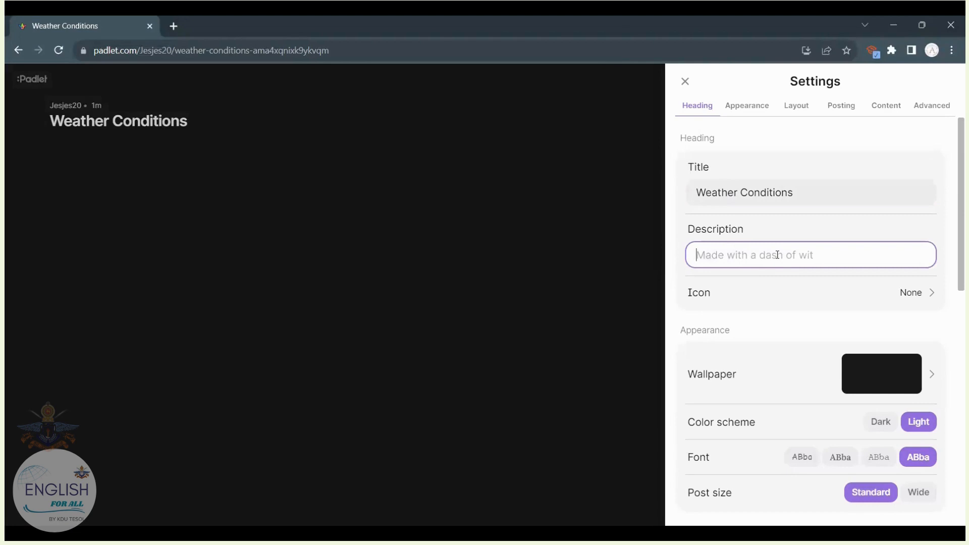
type("What ")
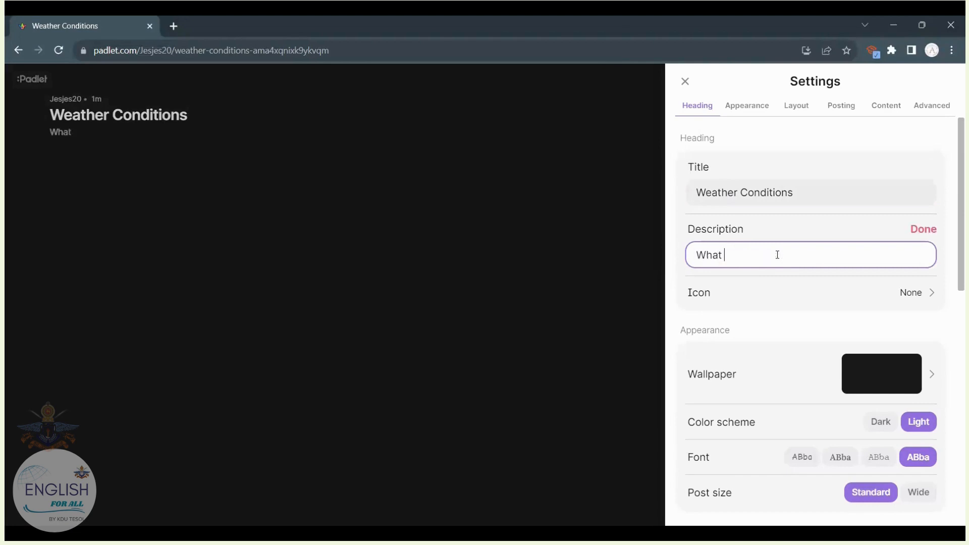
type("are the different we")
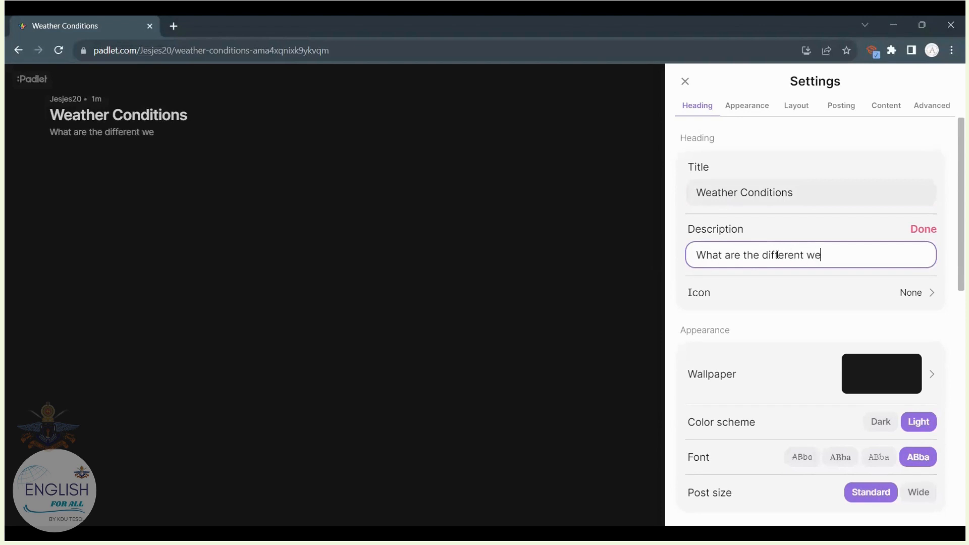
type("ather condit")
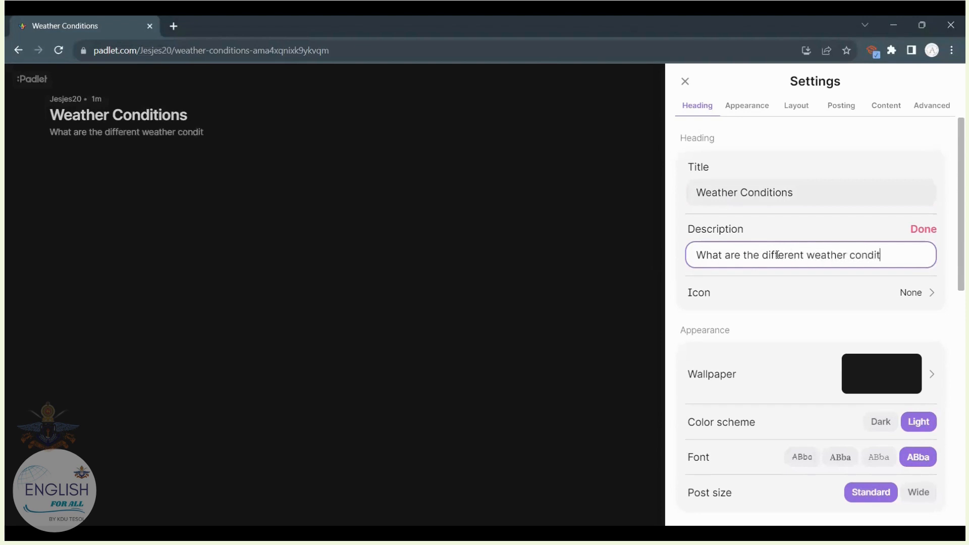
type("ions you know?")
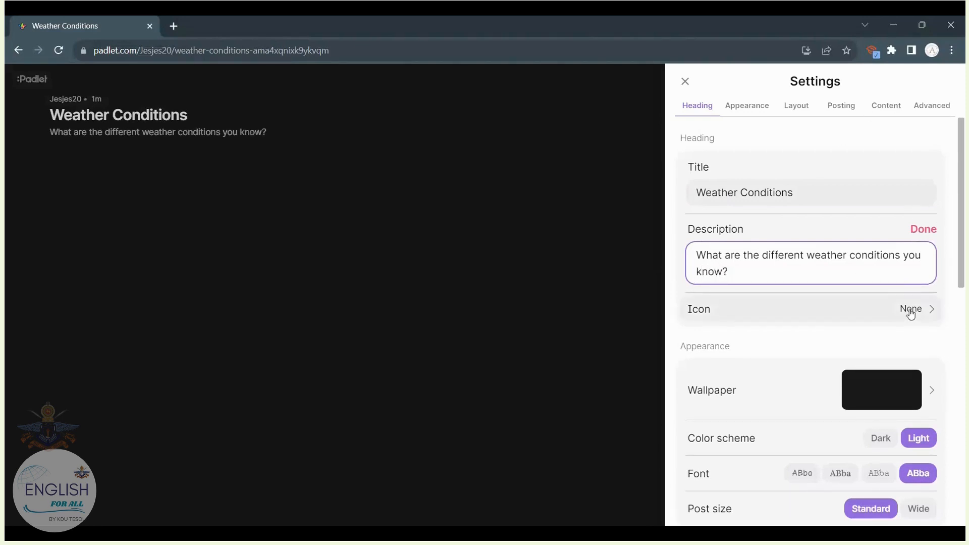
left_click(925, 231)
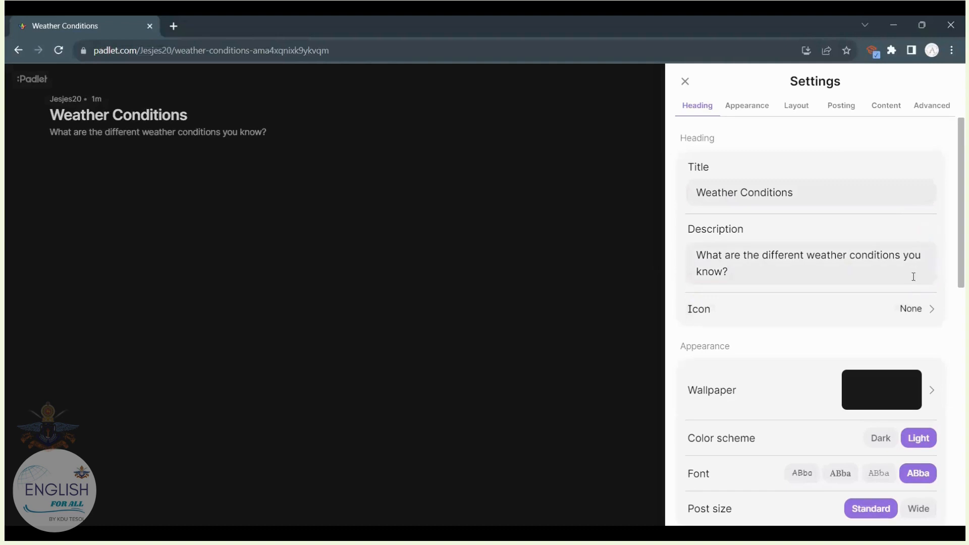
- Search the emojis for "cloud" and save the small sun behind a large cloud as the padlet's icon
left_click(911, 310)
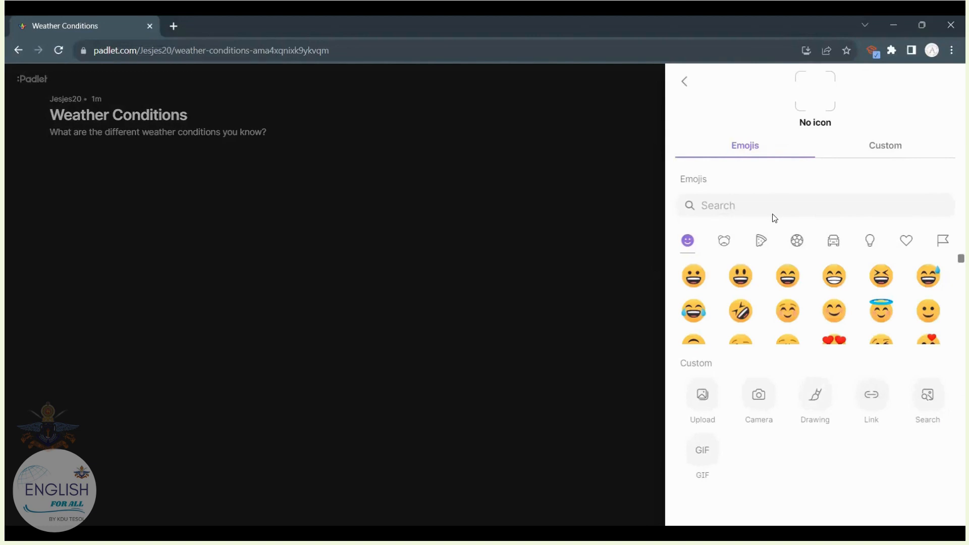
left_click(750, 204)
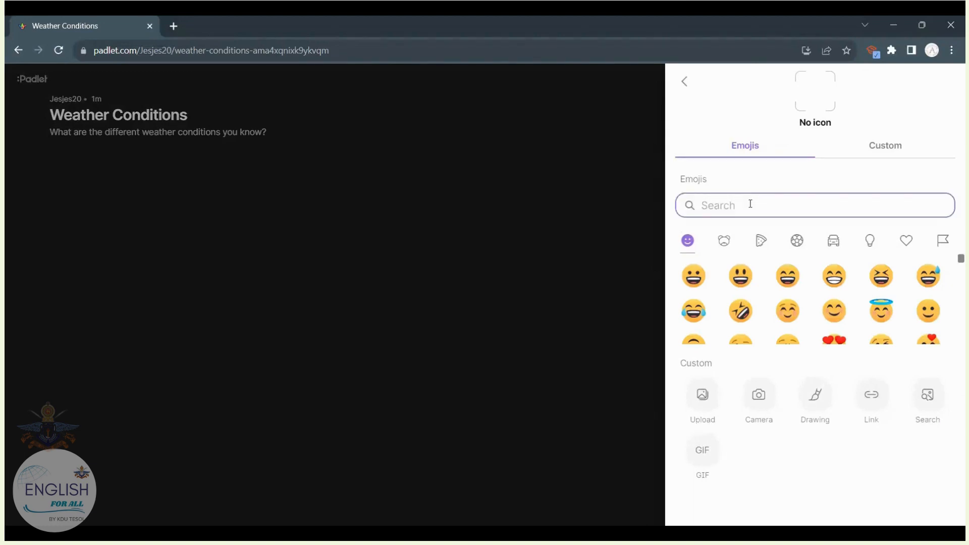
type("cloud")
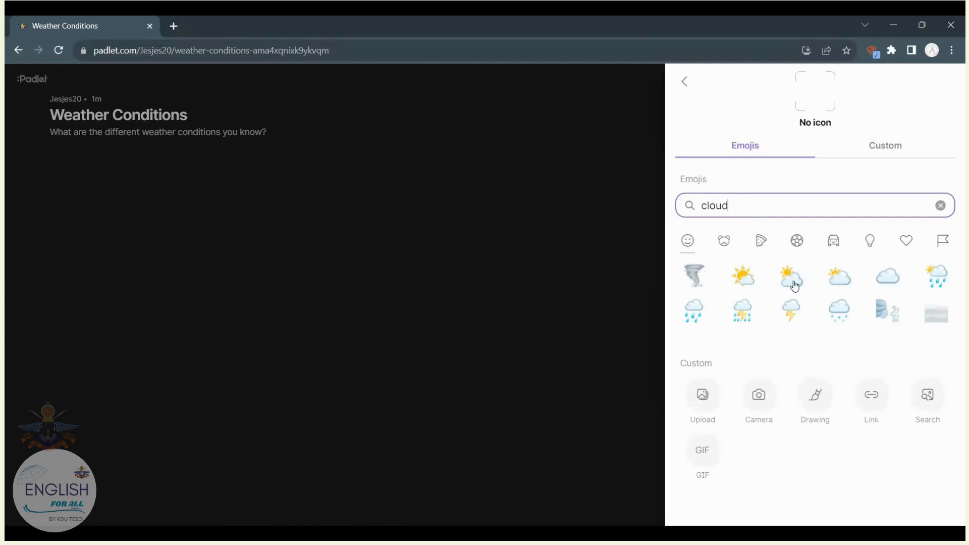
left_click(834, 281)
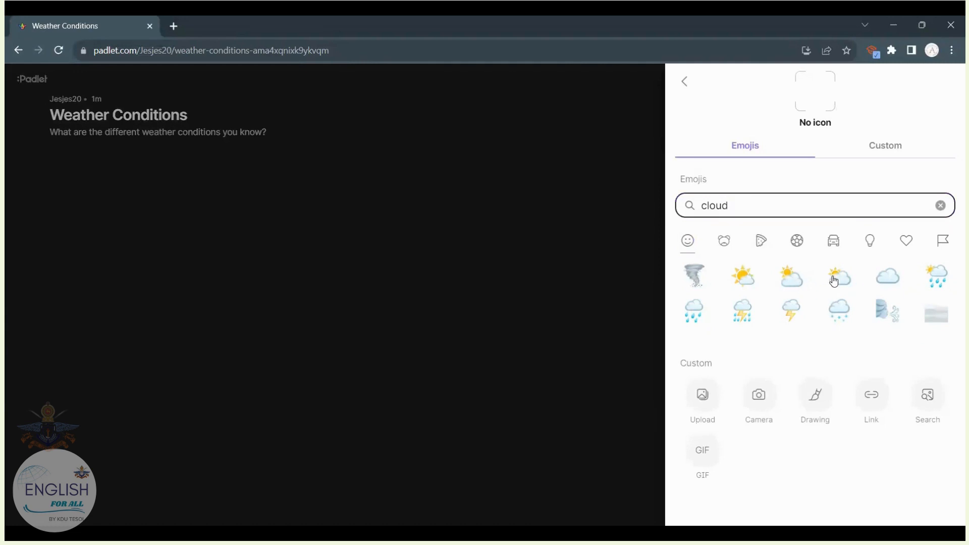
left_click(944, 87)
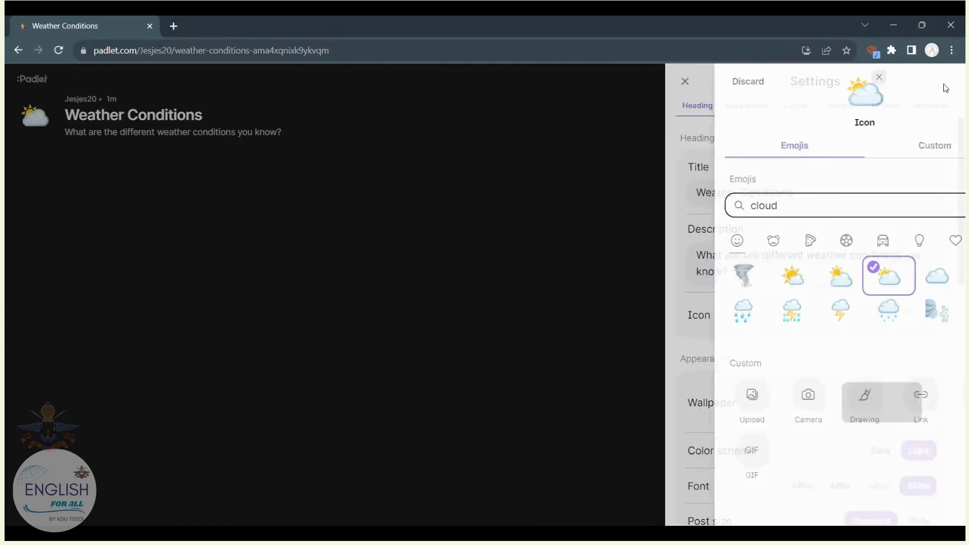
- Browse the wallpaper choices from colors to art and save the photo of misty blue mountains as the padlet's wallpaper
scroll(848, 257, "down", 3)
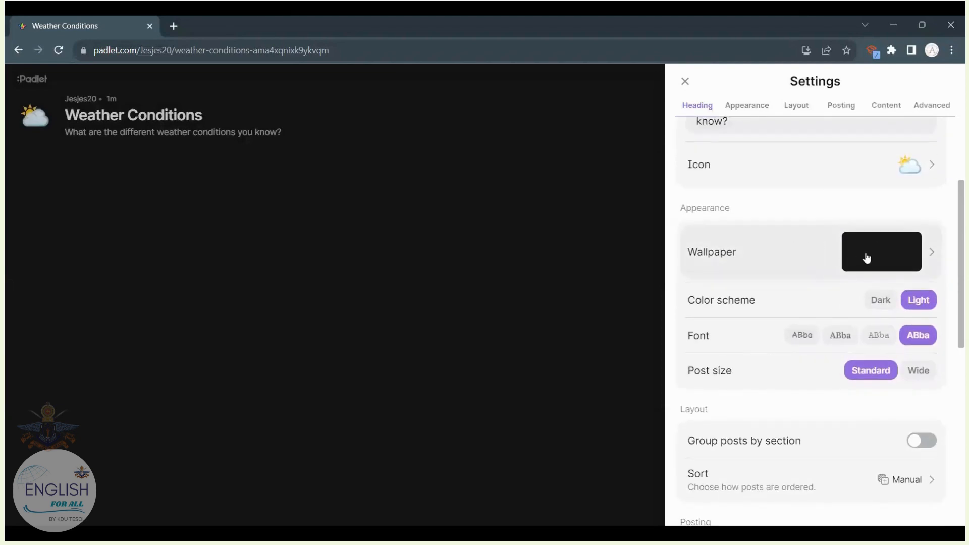
left_click(866, 258)
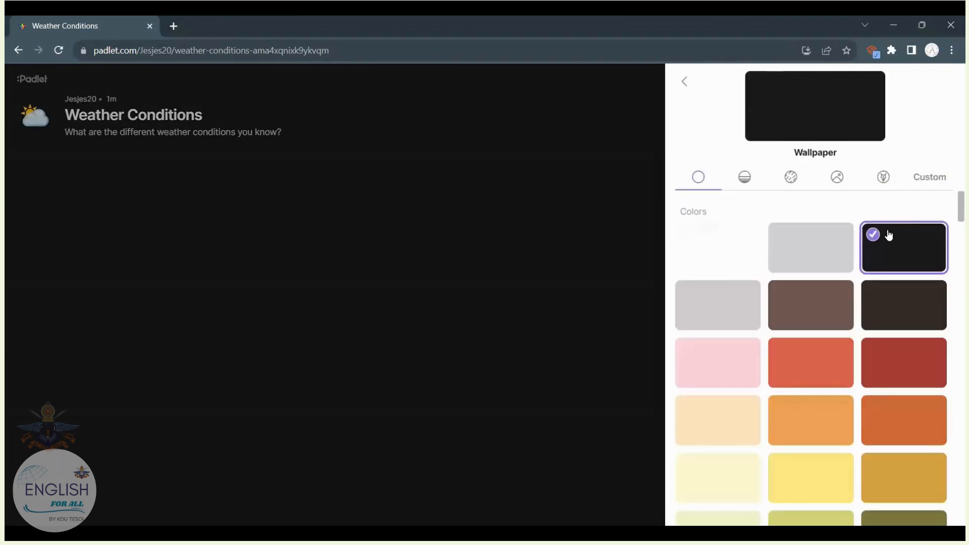
scroll(799, 270, "down", 5)
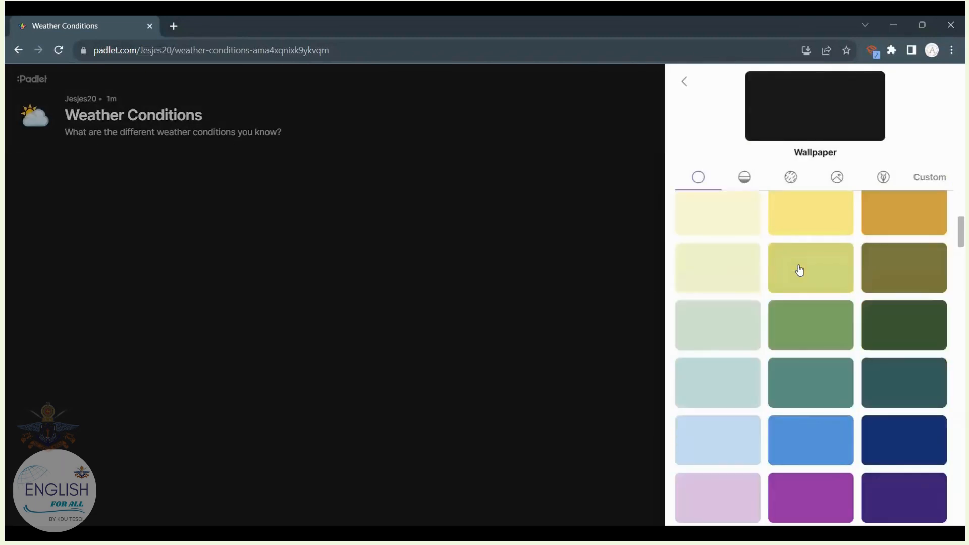
scroll(800, 270, "down", 7)
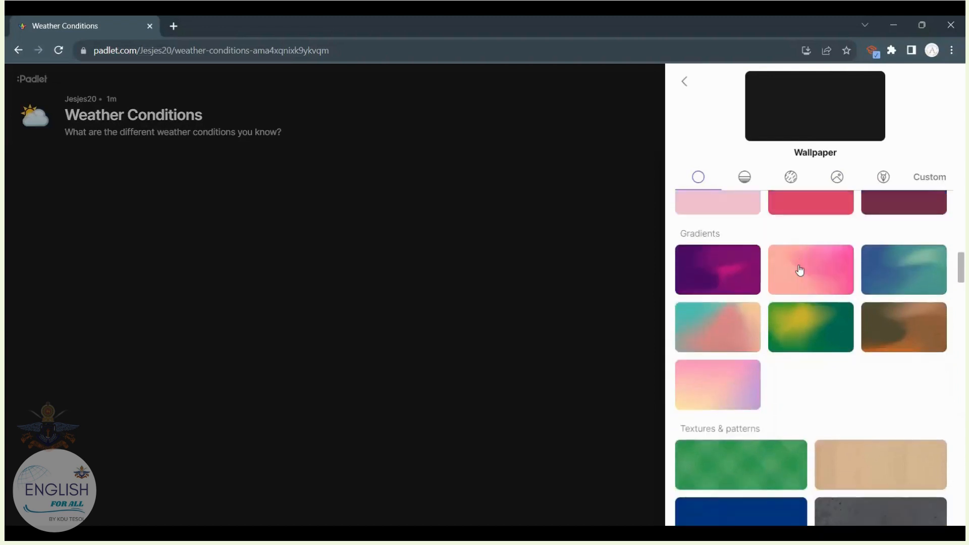
scroll(800, 270, "down", 3)
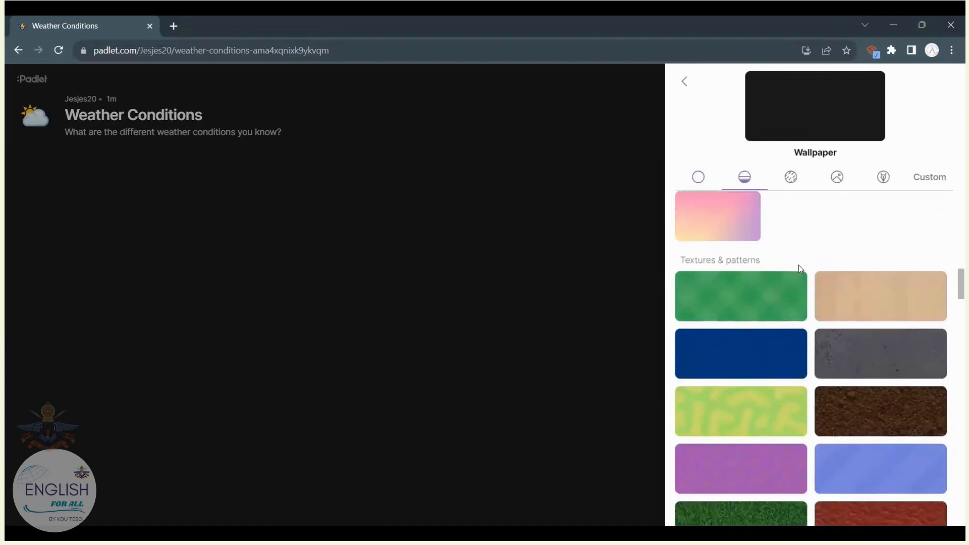
scroll(798, 265, "down", 15)
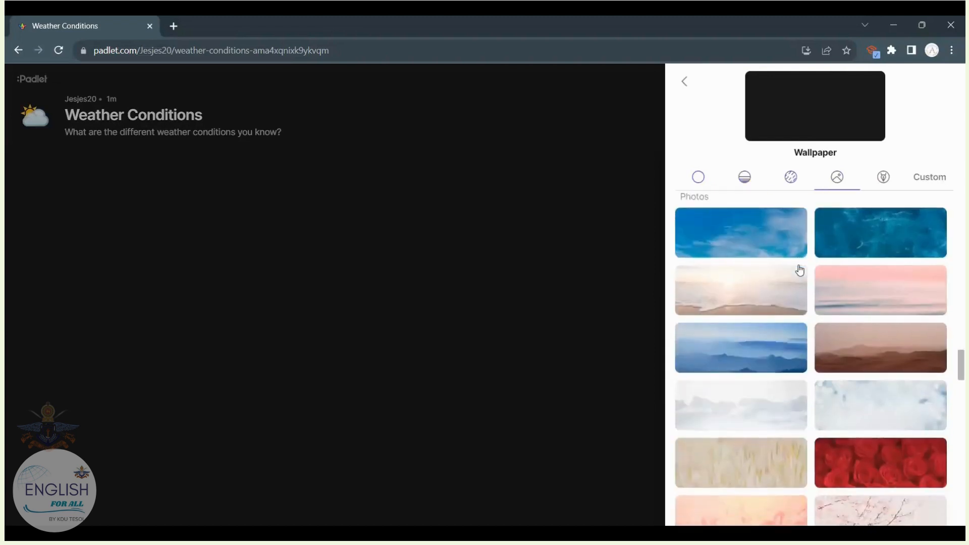
scroll(799, 270, "down", 2)
scroll(762, 464, "down", 7)
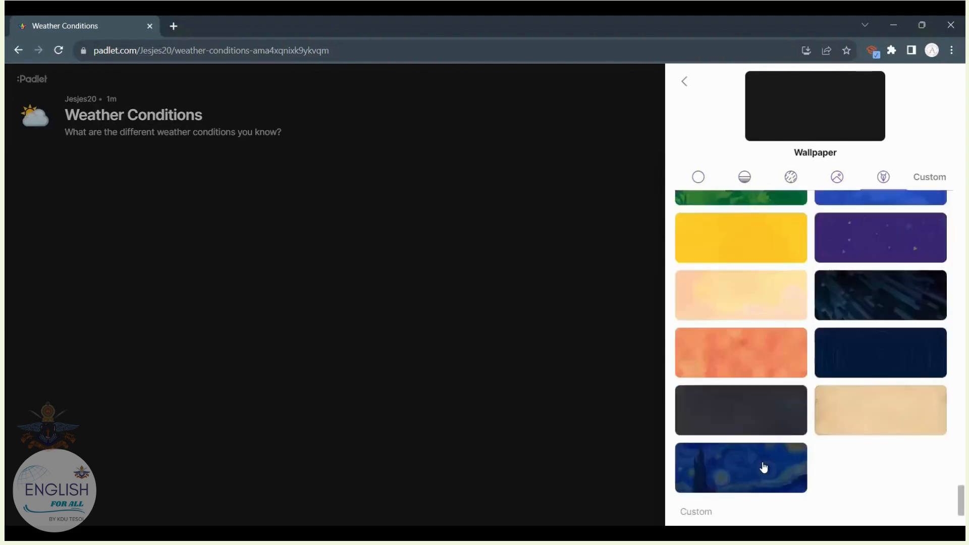
scroll(762, 465, "down", 2)
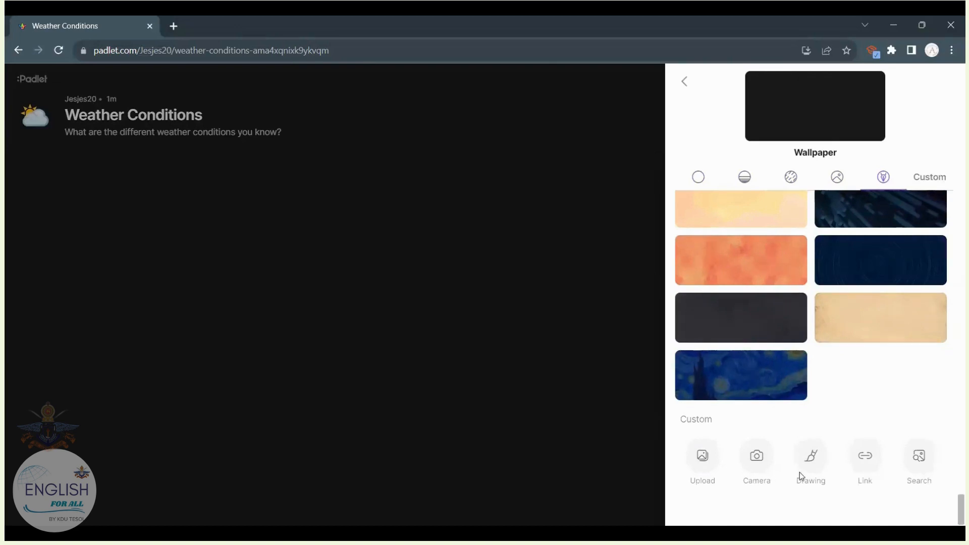
scroll(898, 353, "up", 5)
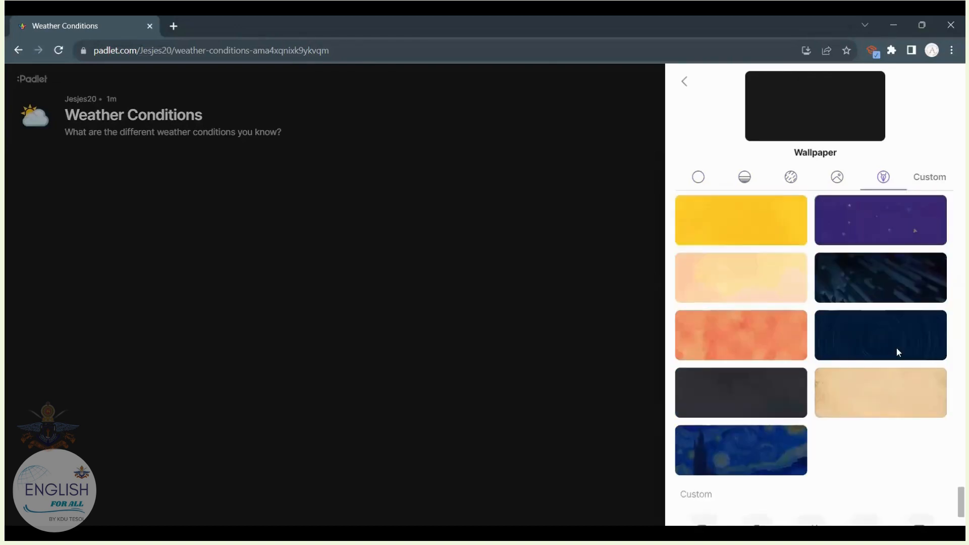
scroll(897, 353, "up", 10)
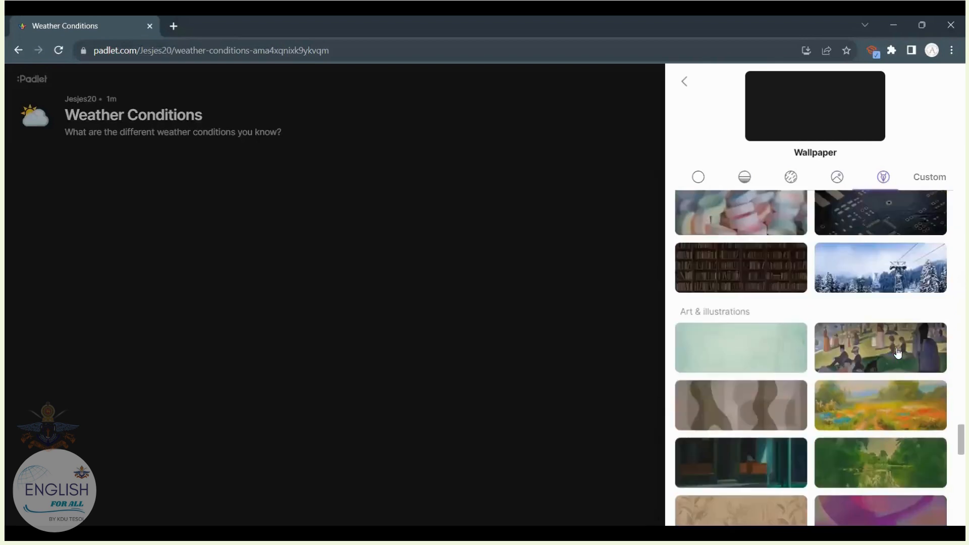
scroll(897, 352, "up", 12)
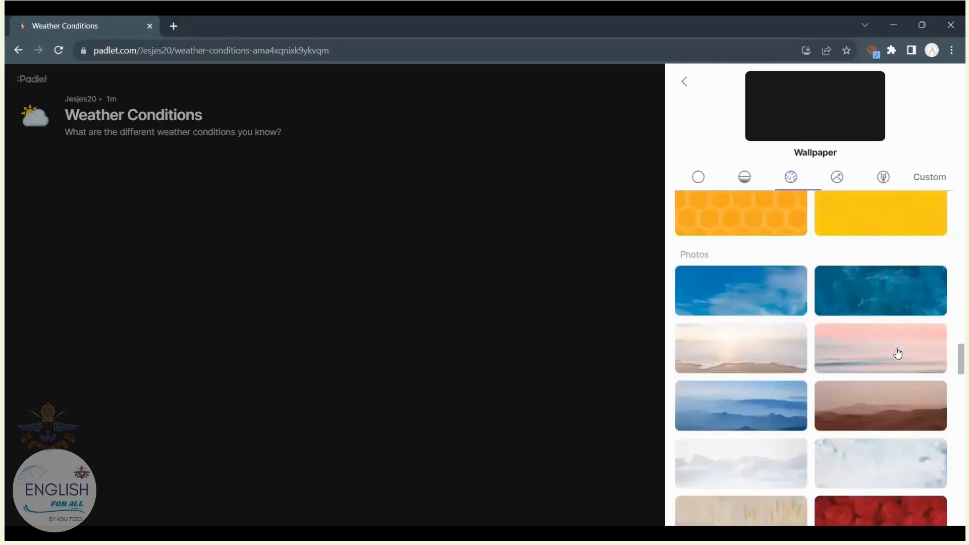
left_click(748, 429)
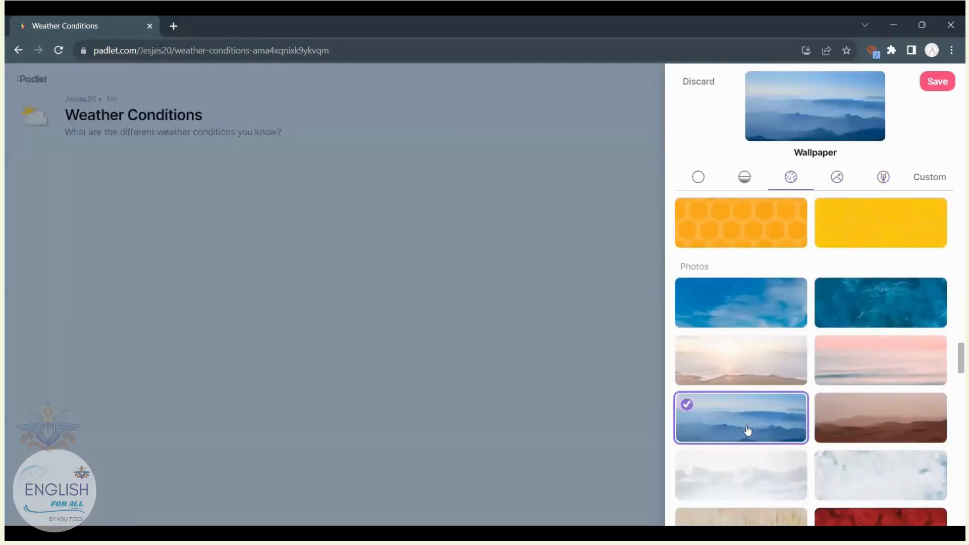
left_click(936, 87)
- Examine the color scheme, font and post size options in the appearance settings
scroll(841, 310, "down", 1)
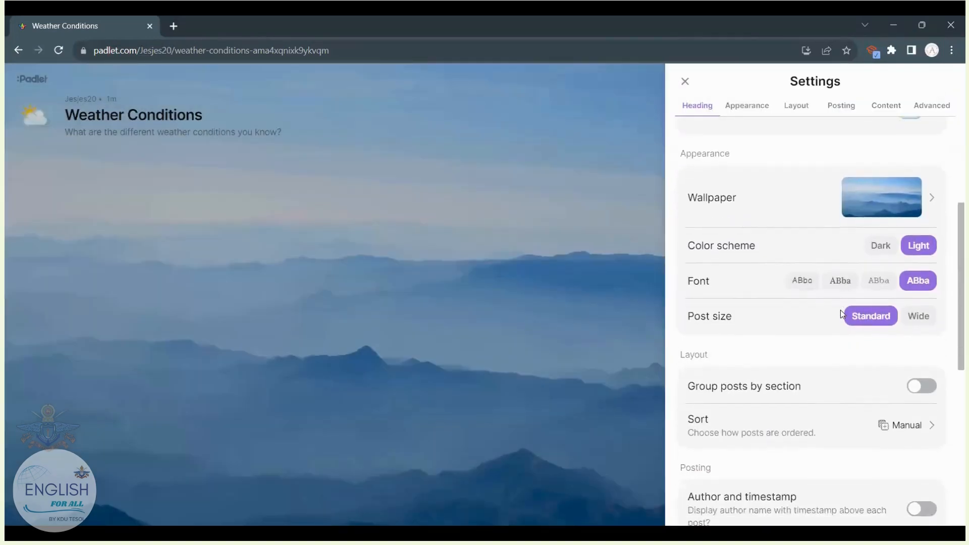
left_click_drag(758, 239, 686, 242)
left_click_drag(712, 276, 677, 276)
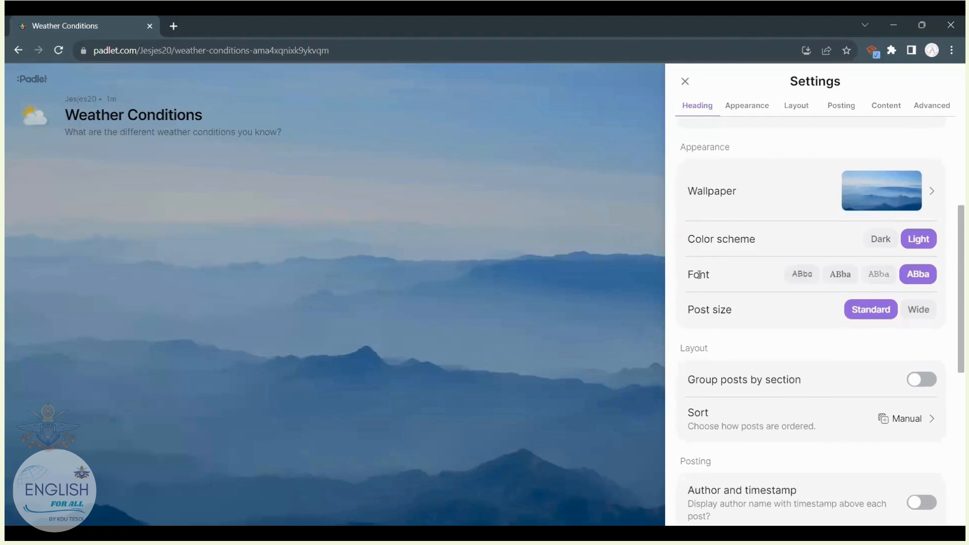
left_click_drag(735, 308, 690, 311)
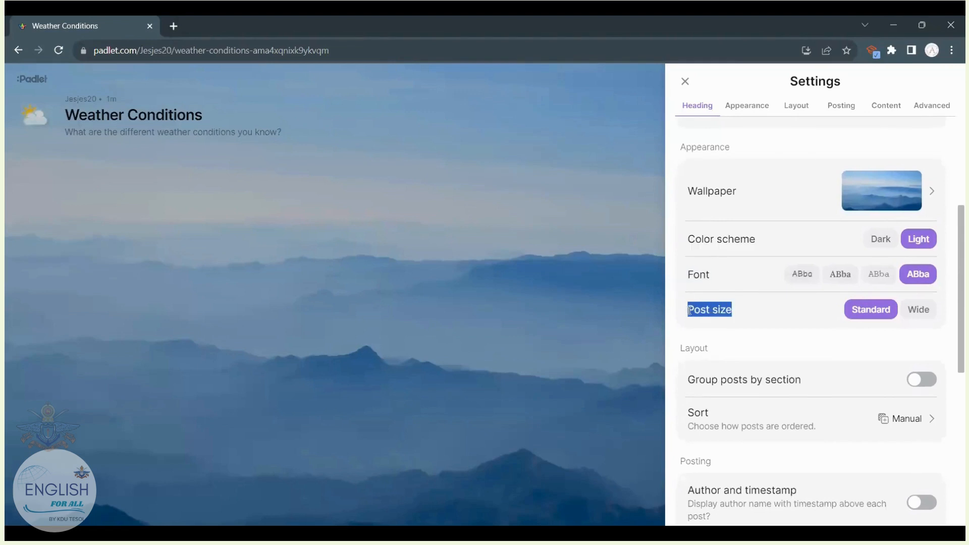
- Try out grouping posts by section and switch it back off
scroll(813, 357, "down", 4)
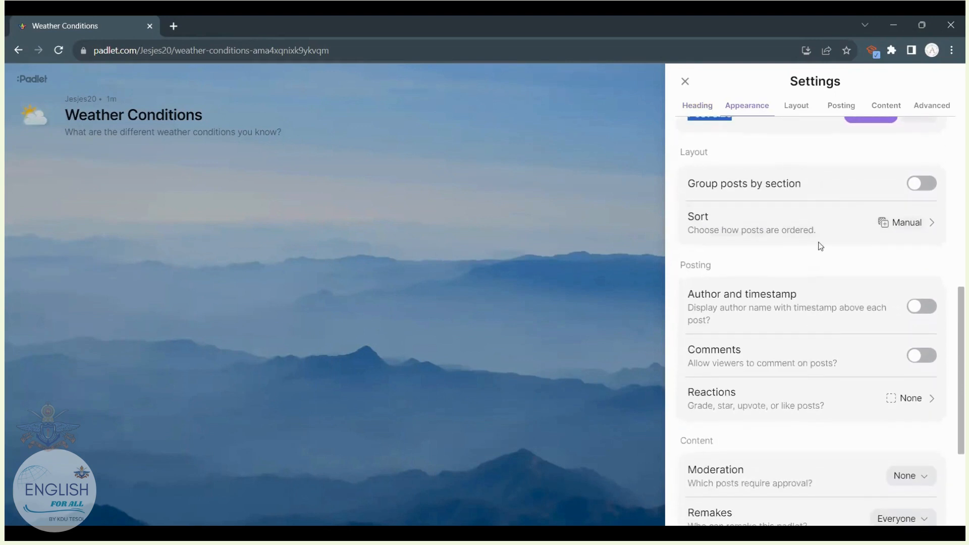
left_click(720, 194)
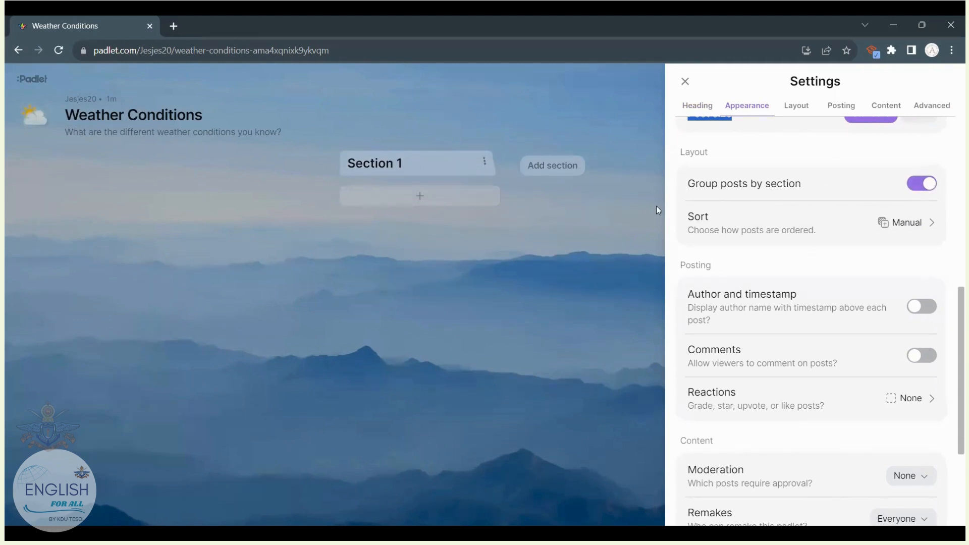
left_click(920, 184)
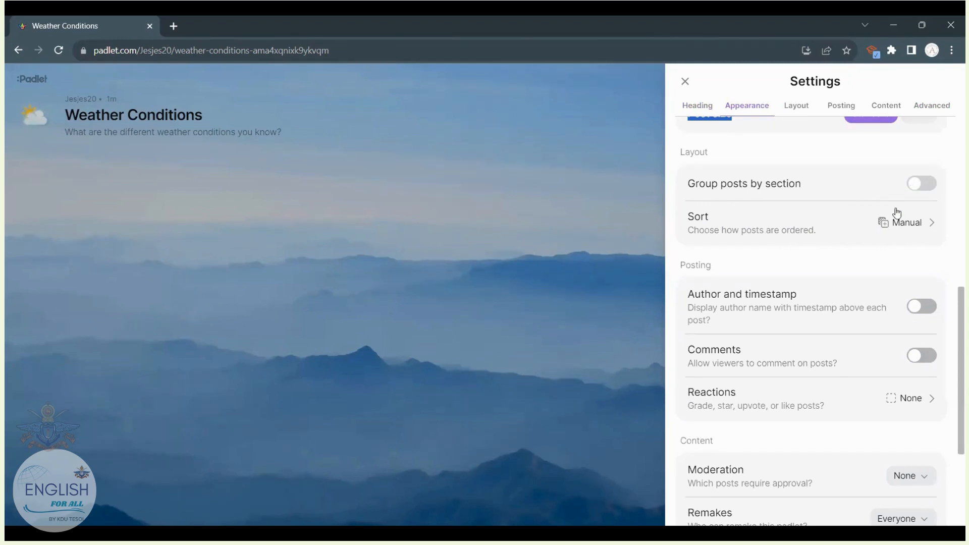
- Try out displaying the author and timestamp above each post and switch it back off
scroll(858, 263, "down", 2)
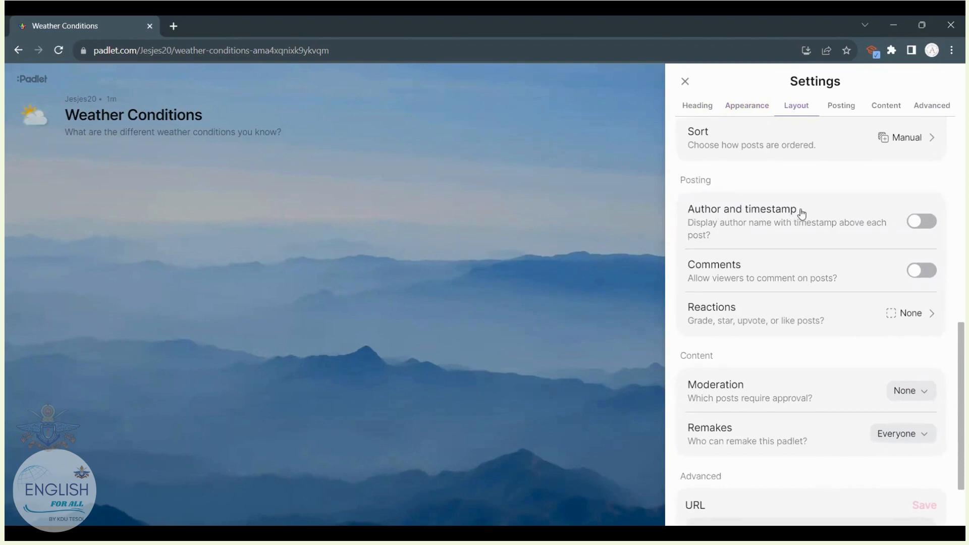
left_click(923, 228)
left_click(924, 230)
- Allow comments on posts, save Like as the reaction type and close the padlet settings
scroll(923, 230, "down", 1)
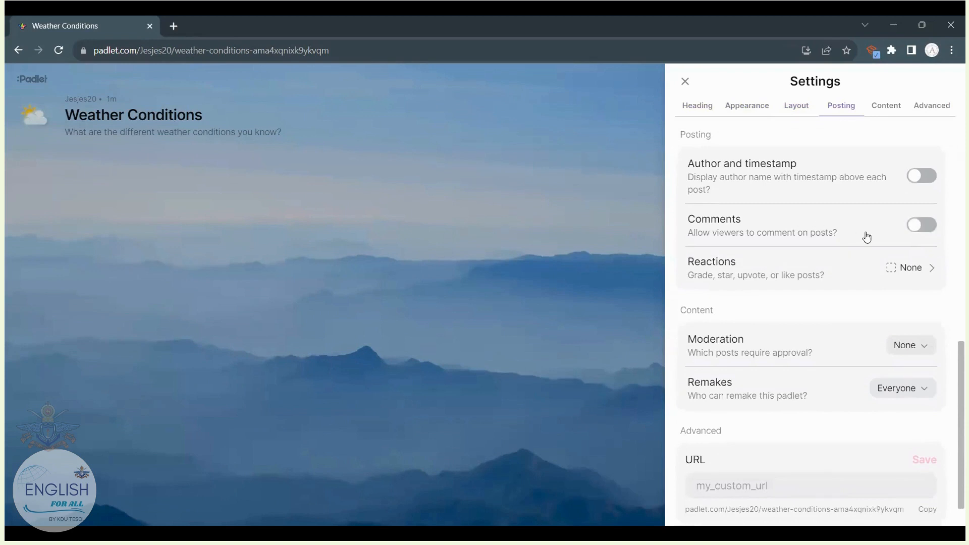
left_click(928, 231)
left_click(911, 269)
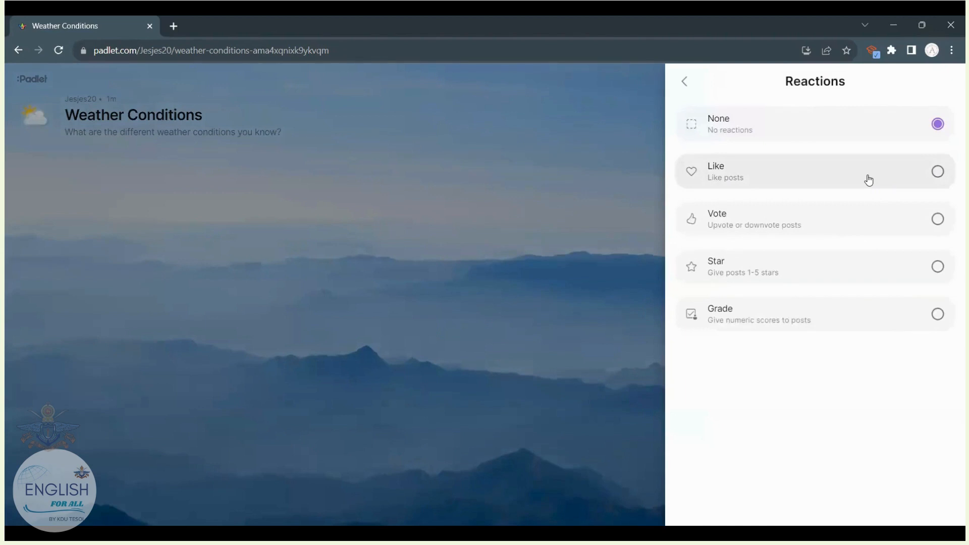
left_click(869, 180)
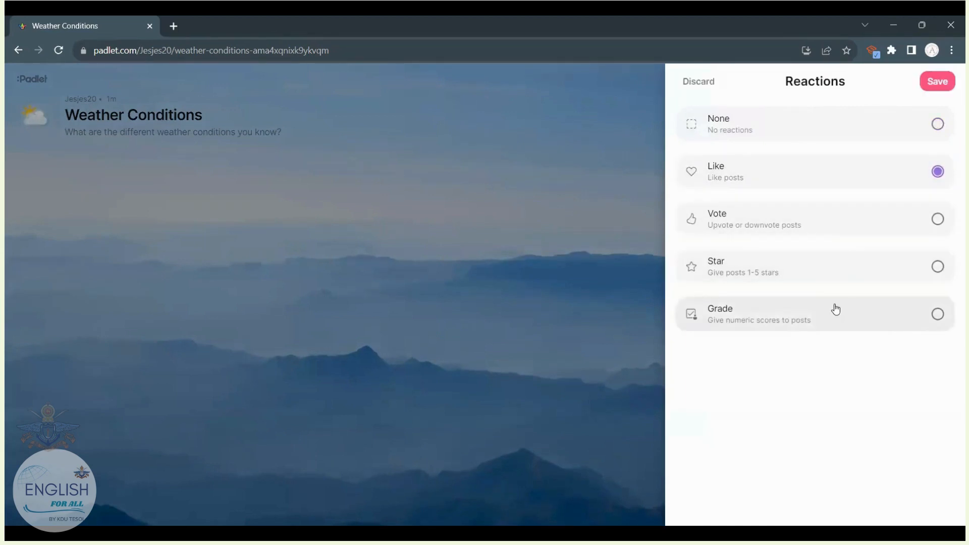
left_click(948, 87)
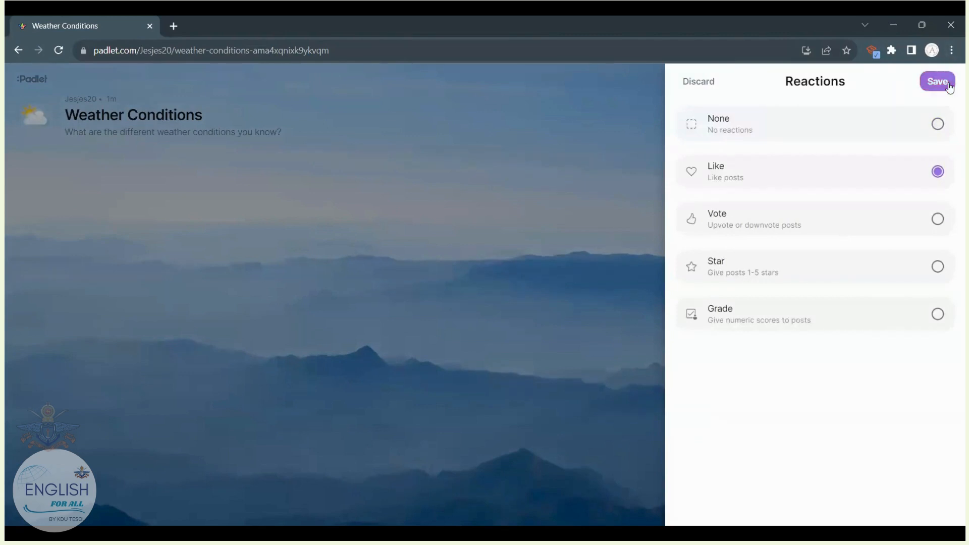
scroll(881, 311, "down", 1)
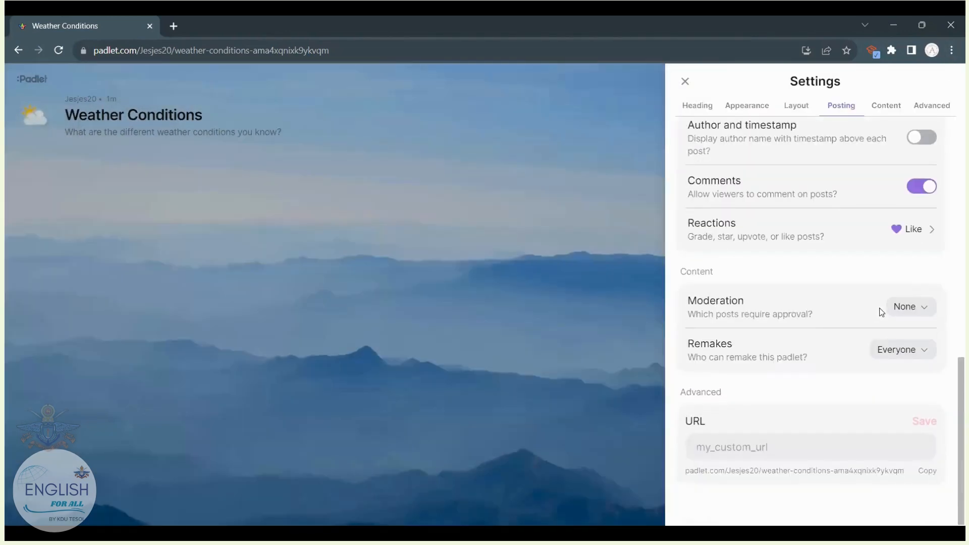
left_click(685, 82)
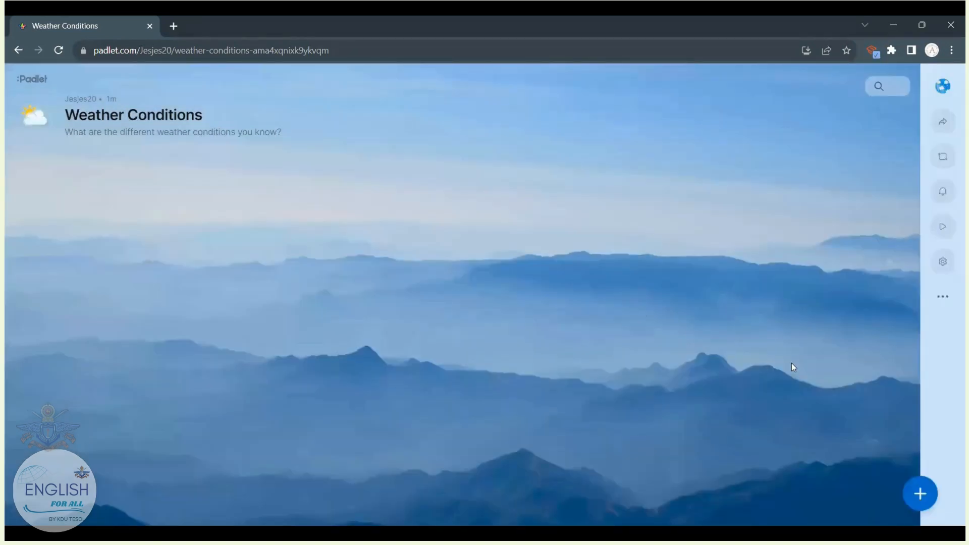
- Start a new post with the subject "Sunny" and look over all available attachment types
left_click(920, 495)
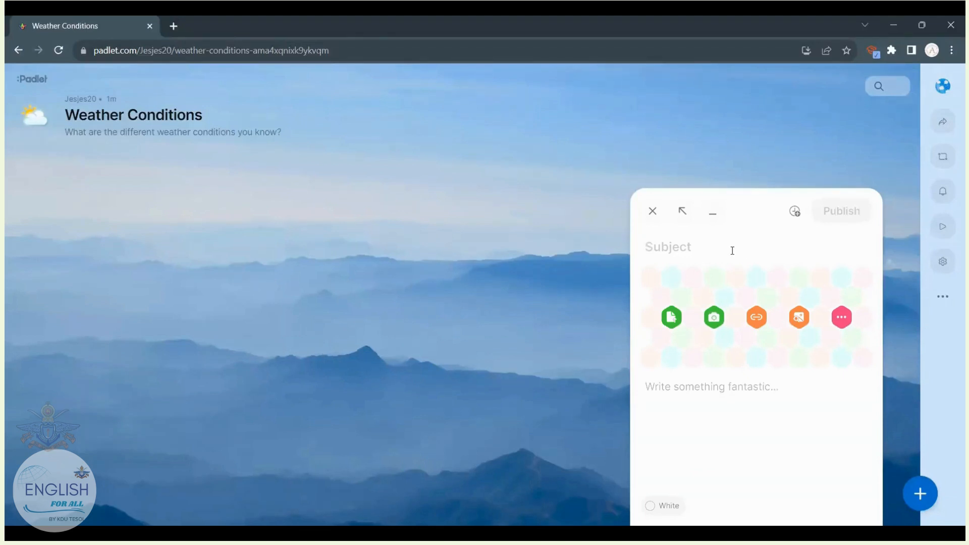
type("Sunny")
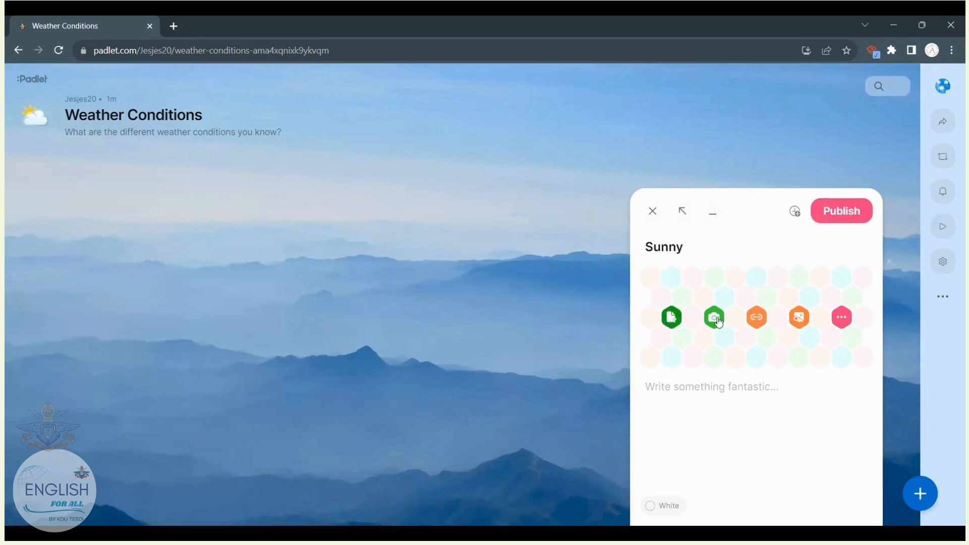
left_click(841, 318)
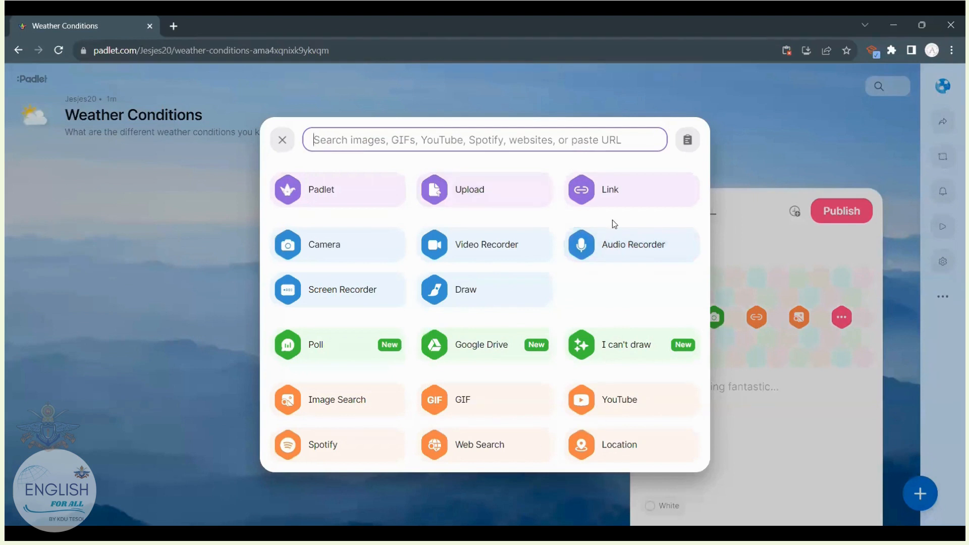
left_click(277, 150)
- Search images for "Sunny" and attach the photo of golden grasses against a sunset over the sea
left_click(799, 318)
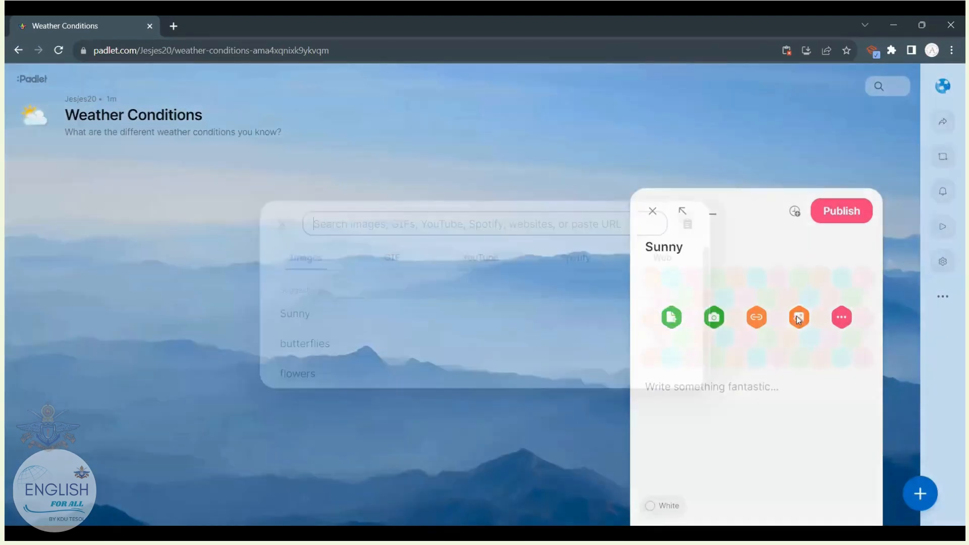
left_click(371, 214)
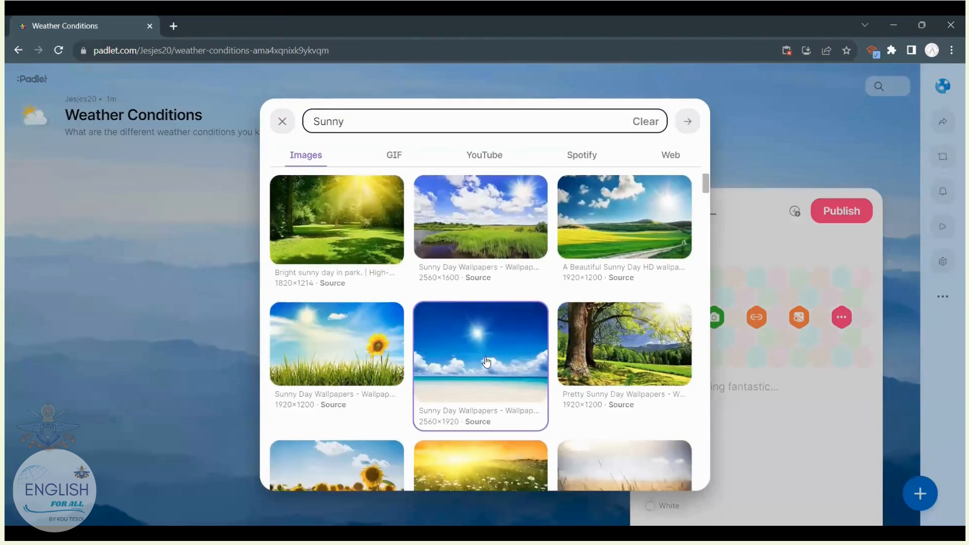
scroll(487, 362, "down", 3)
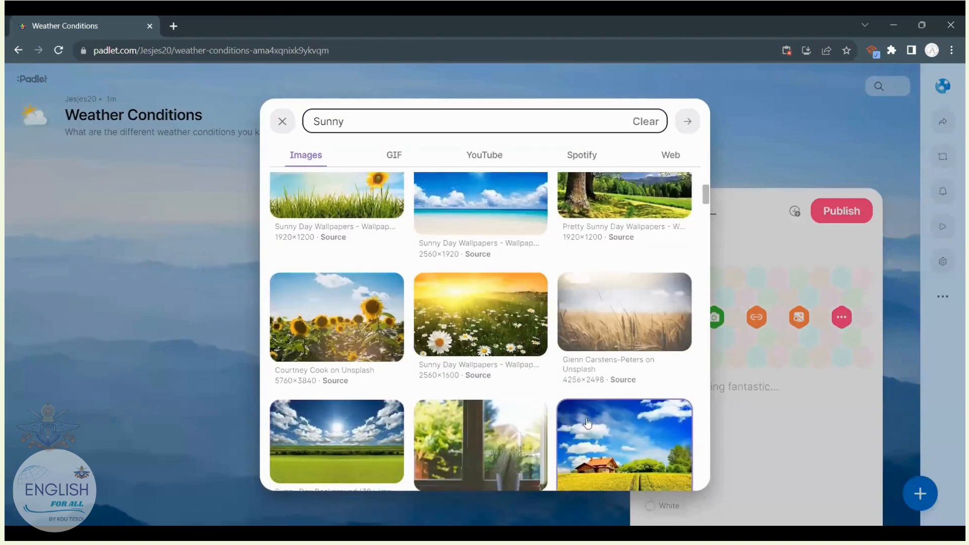
scroll(586, 418, "down", 5)
left_click(313, 355)
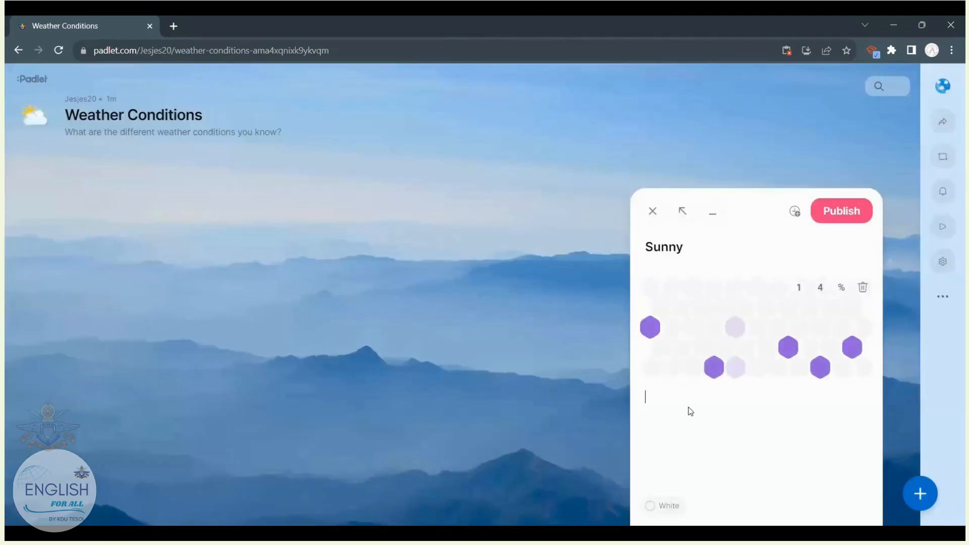
- Write "It is sunny and warm in this picture." as the post's body text and start a new line below it
type("I")
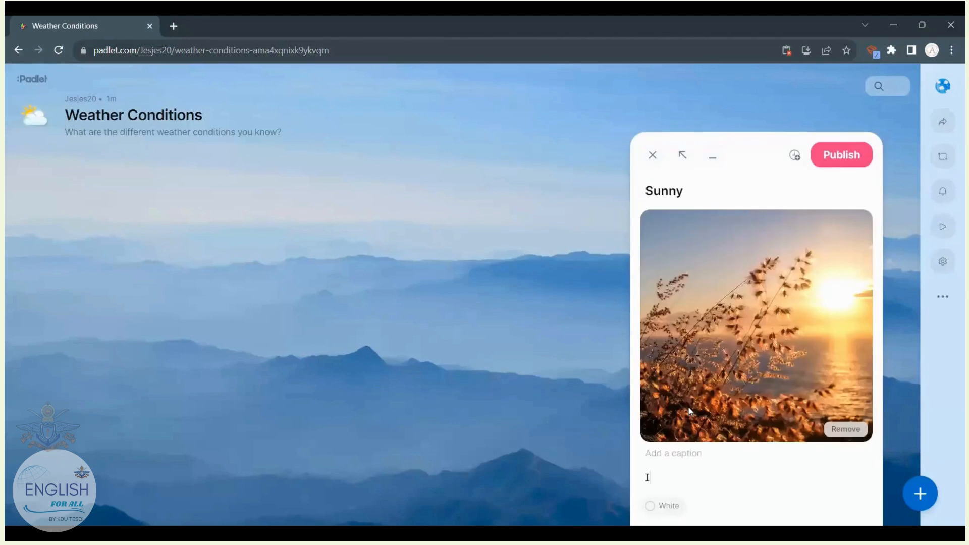
type("t is sunny and warm in ")
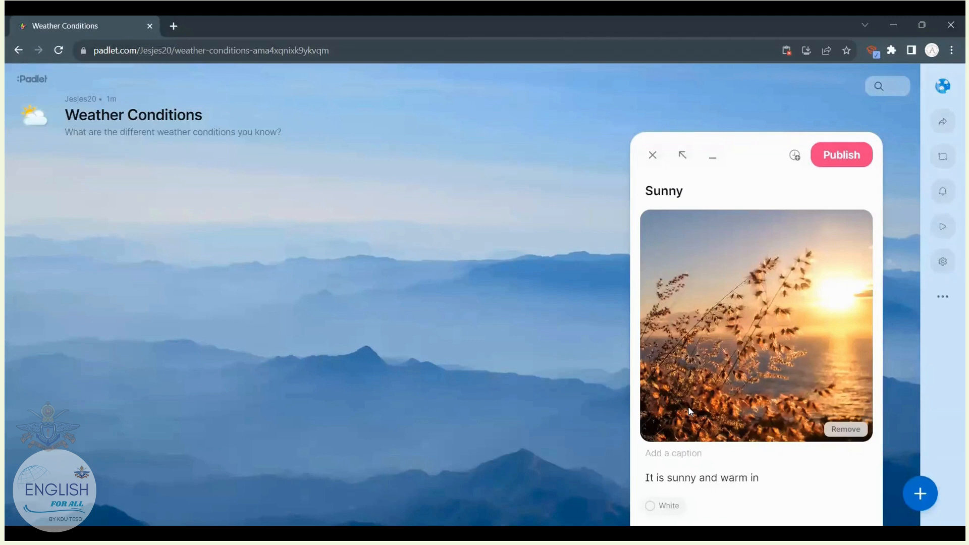
type("this picture.")
key("Return")
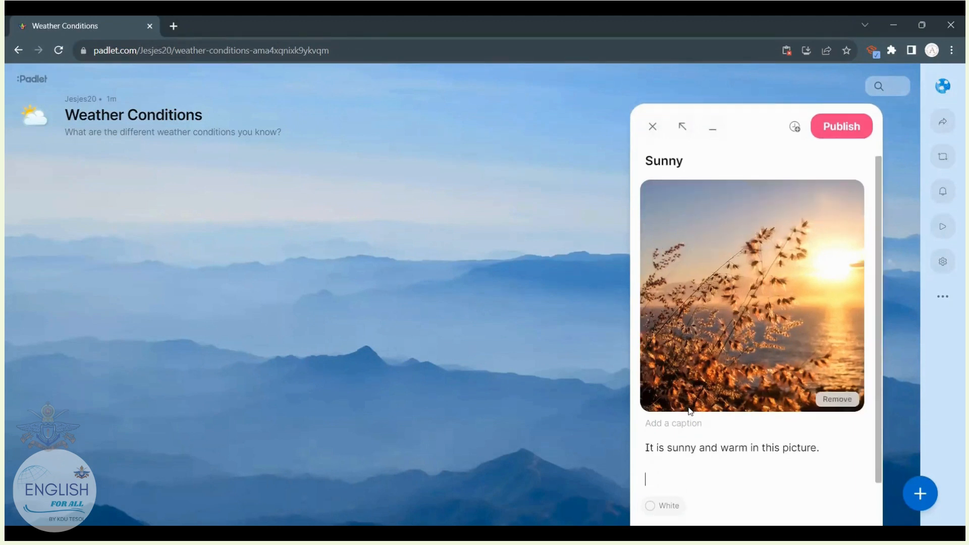
- Sign the post body with the author's name in parentheses, set the post colour to Green and publish the post
type("(Jes)")
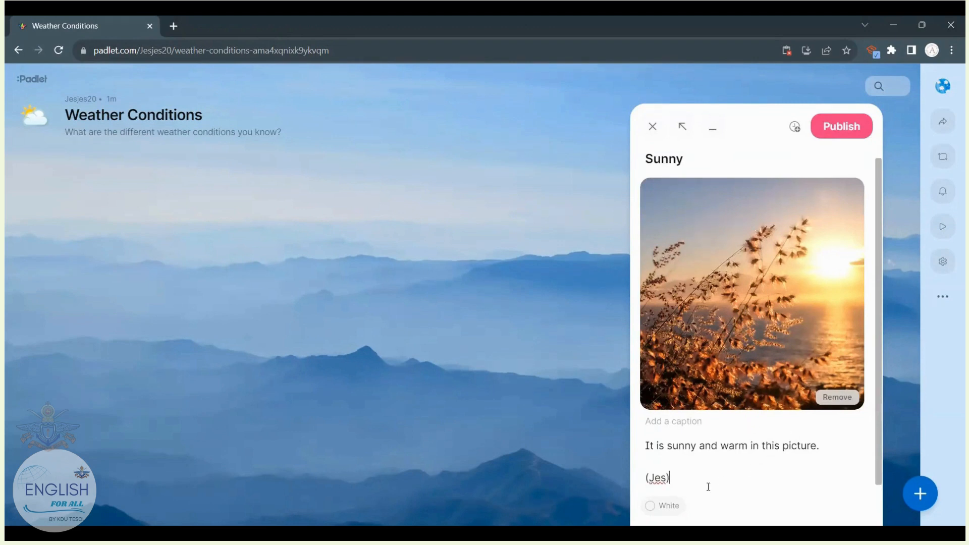
left_click(662, 505)
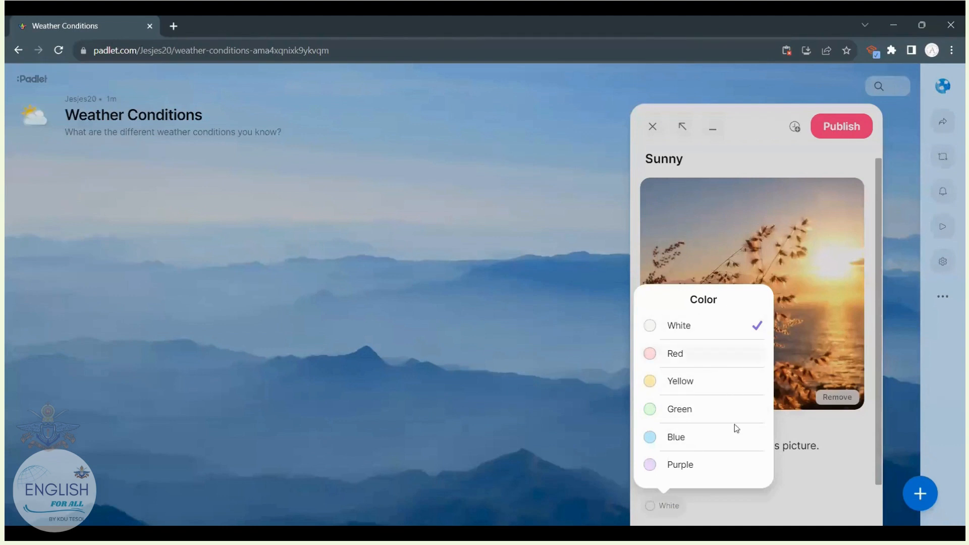
left_click(719, 408)
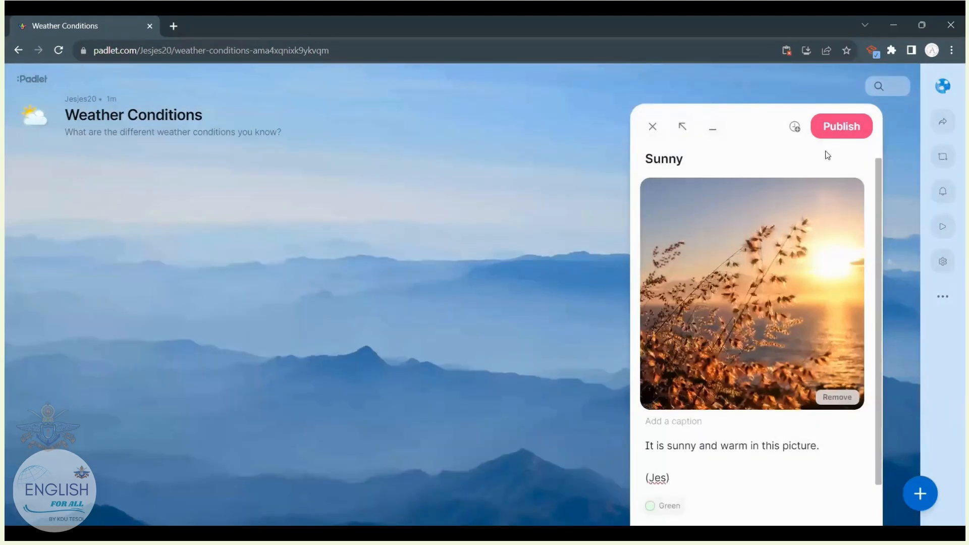
left_click(850, 140)
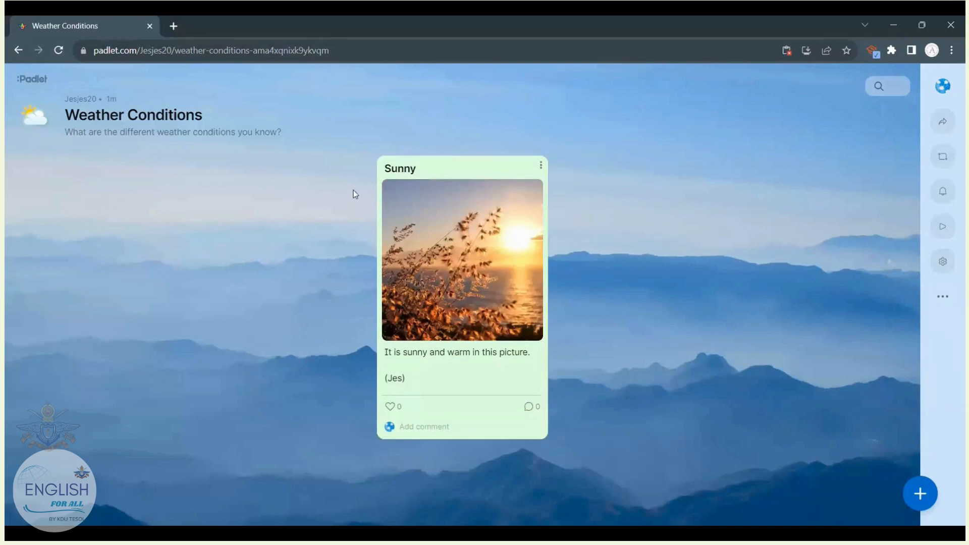
- Add the comment "very nice!" to the Sunny post and like the post
left_click(449, 429)
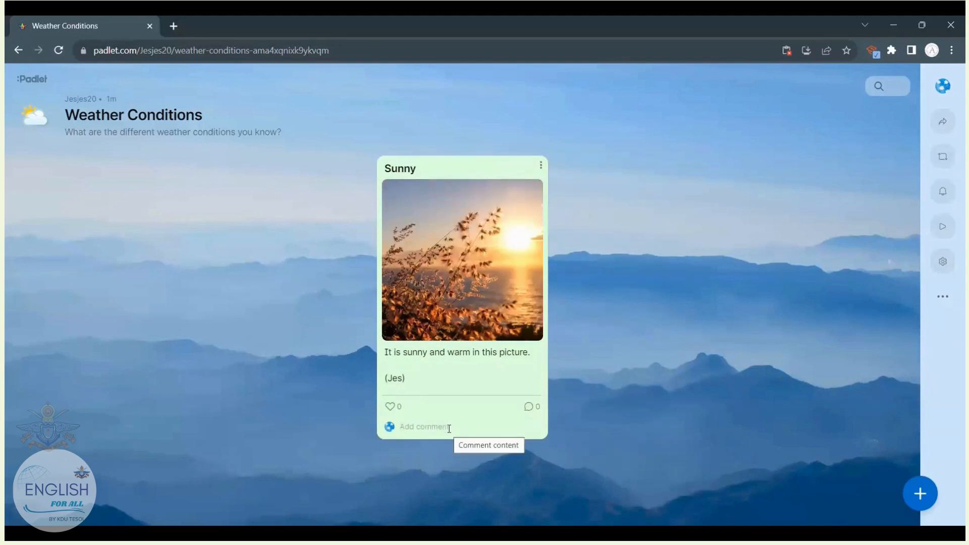
type("ver")
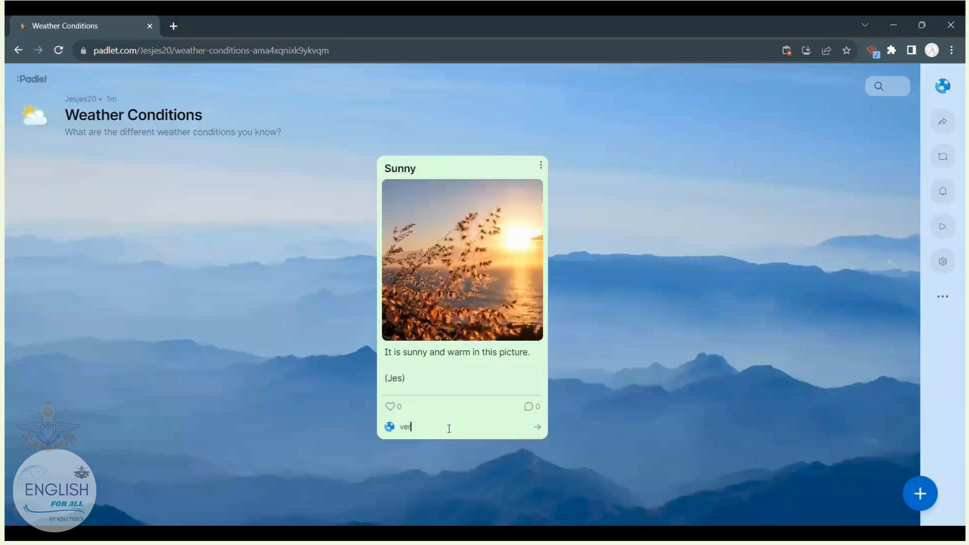
type("y nice!")
left_click(537, 427)
left_click(391, 407)
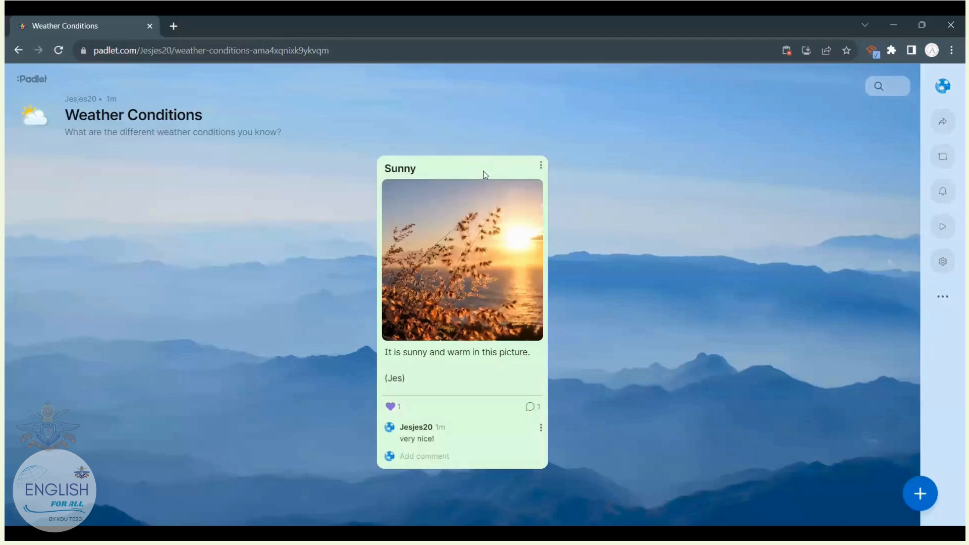
left_click_drag(483, 171, 357, 175)
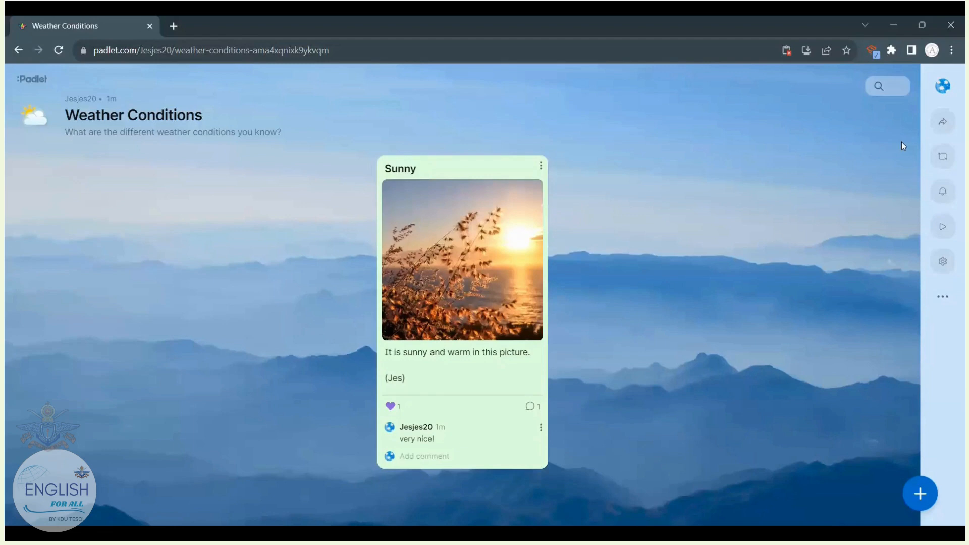
left_click(950, 127)
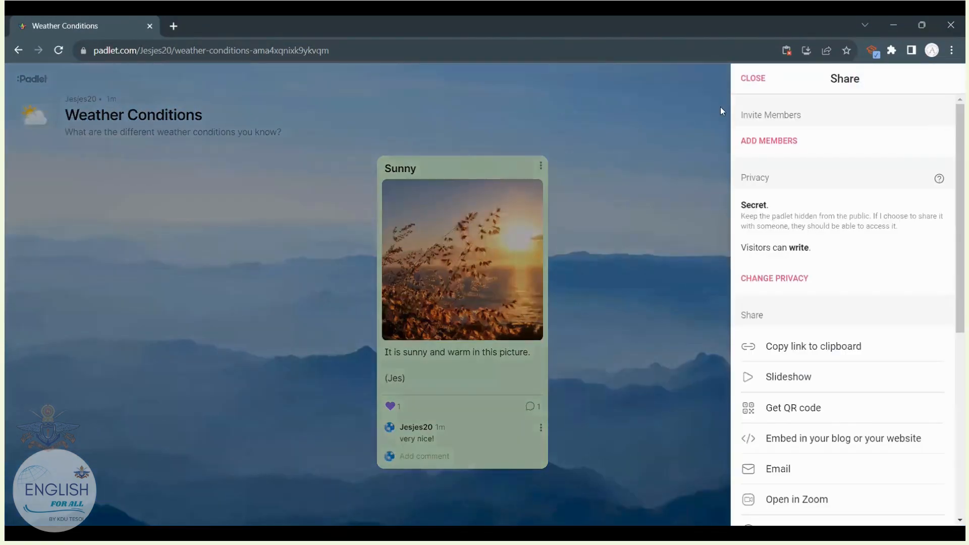
left_click(754, 80)
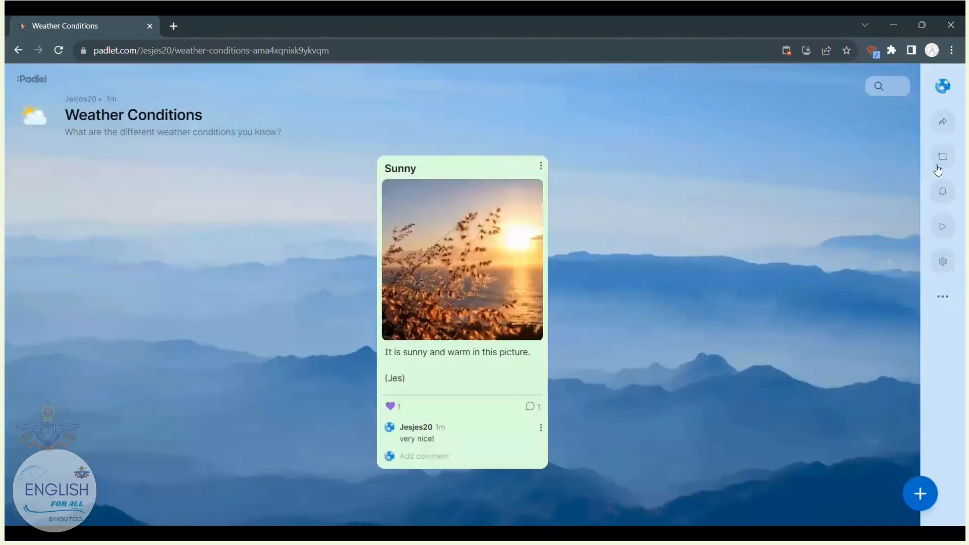
- Copy the padlet's link to the clipboard from the share options and view its QR code
left_click(947, 121)
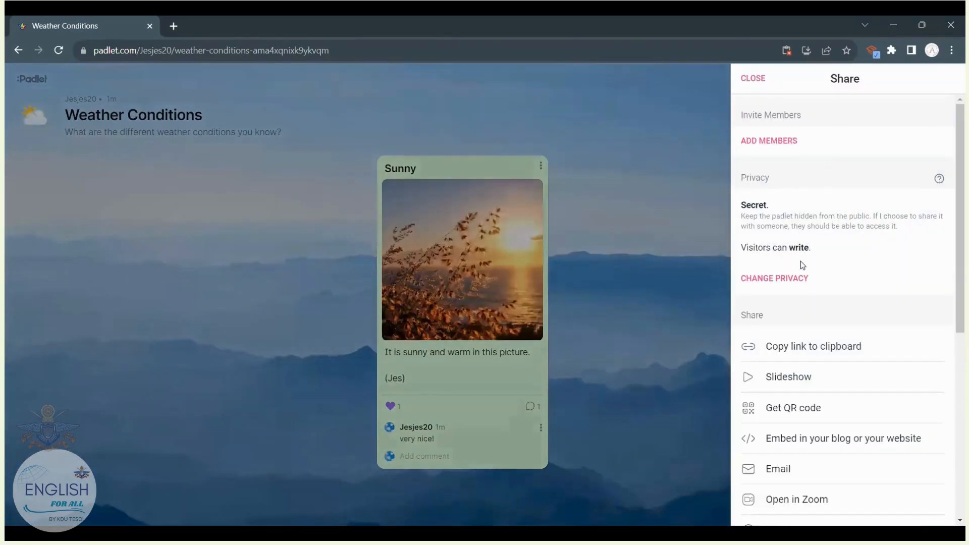
scroll(794, 344, "down", 1)
scroll(794, 344, "down", 3)
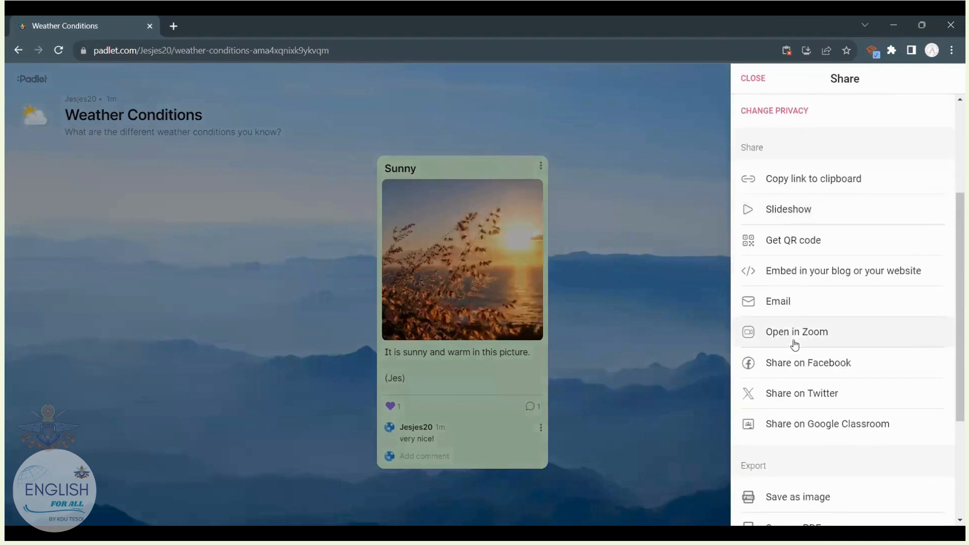
left_click(820, 186)
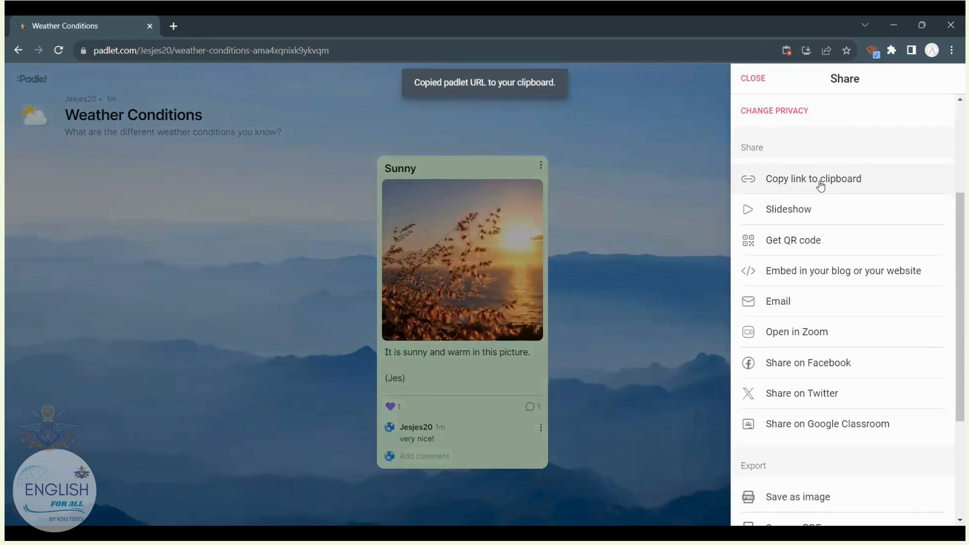
left_click(819, 241)
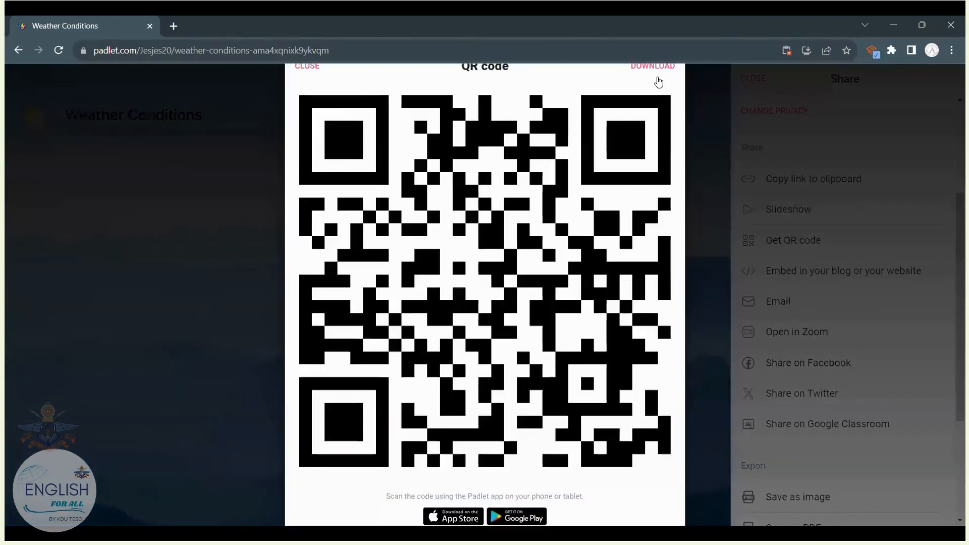
left_click(725, 207)
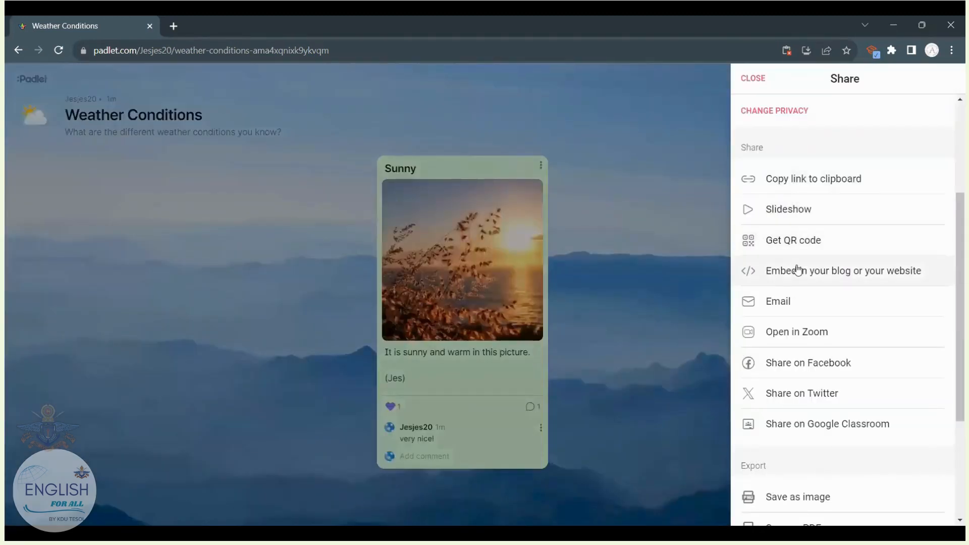
- View the padlet as a slideshow through to the Sunny slide and return to the padlet
left_click(853, 219)
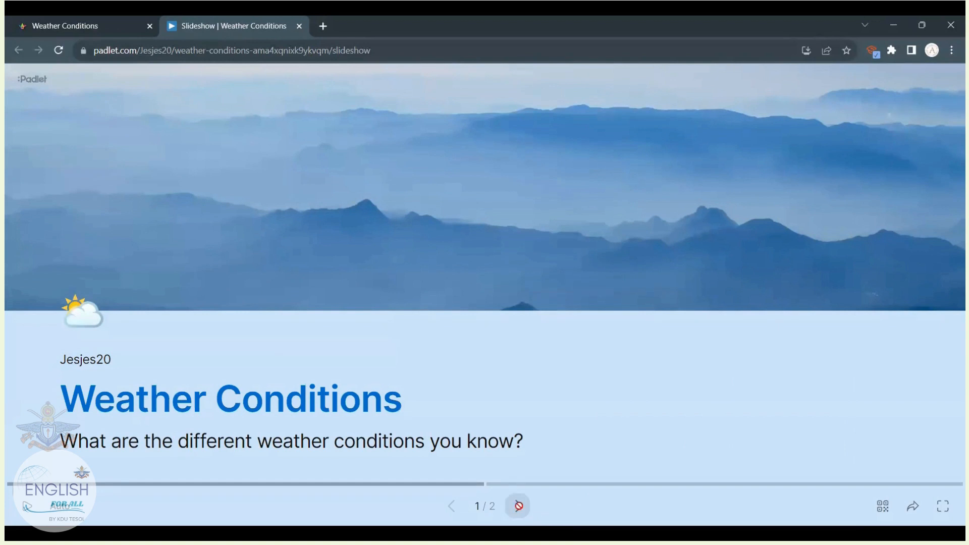
left_click(519, 506)
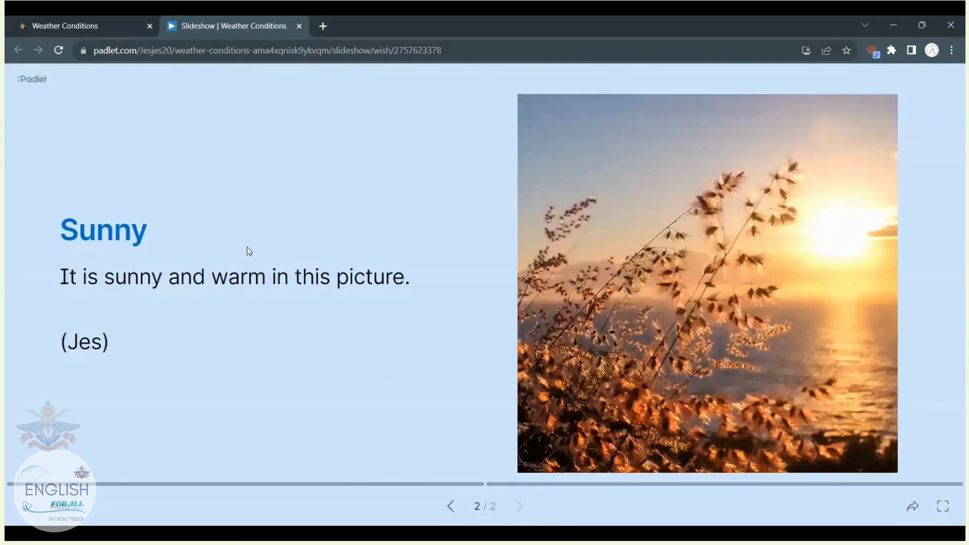
left_click(101, 26)
- Look over the remaining sharing and export options, export the padlet as an image and return to the padlet
scroll(785, 296, "down", 1)
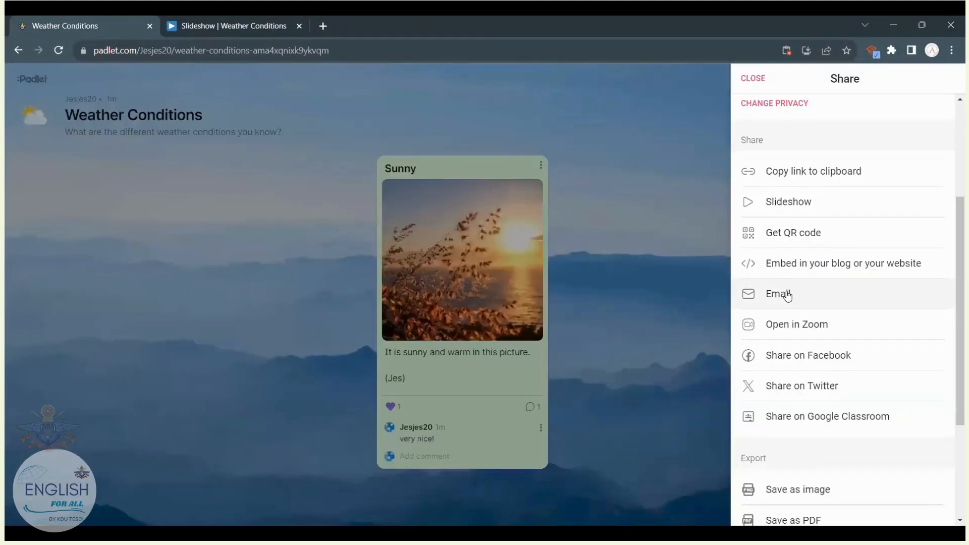
scroll(787, 295, "down", 3)
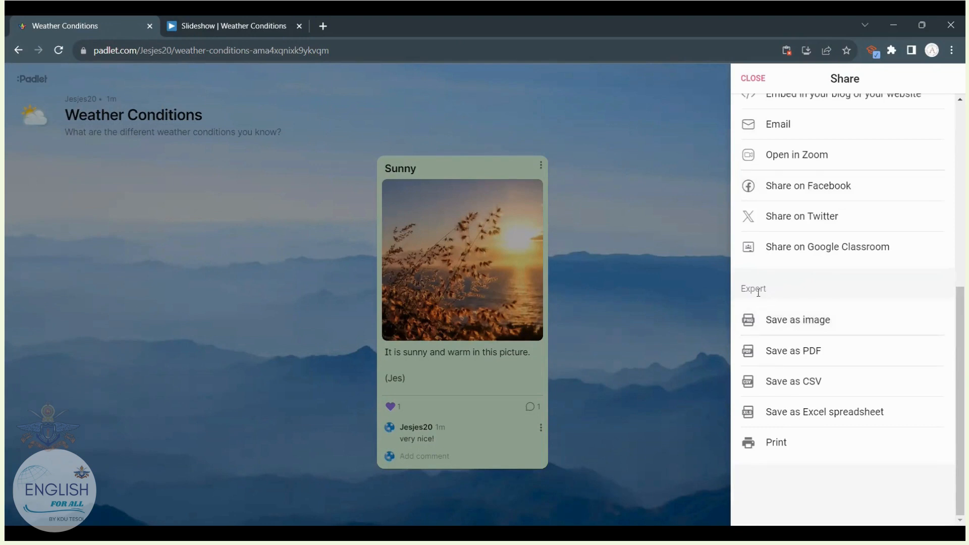
left_click_drag(775, 293, 741, 299)
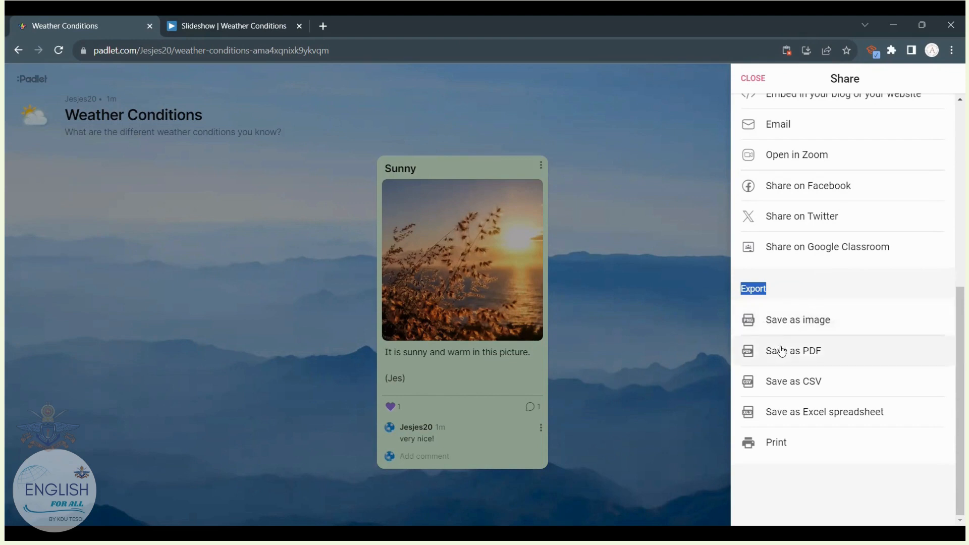
left_click(832, 326)
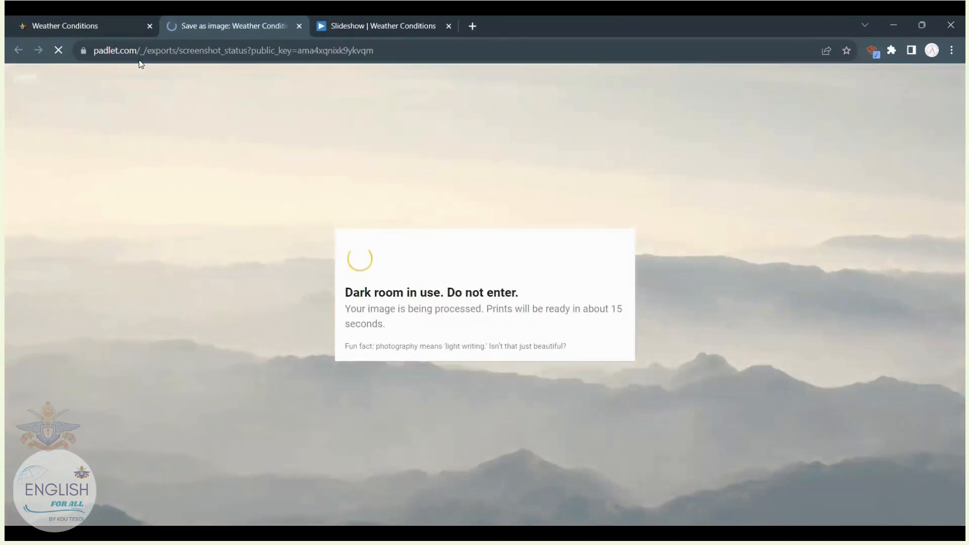
left_click(121, 20)
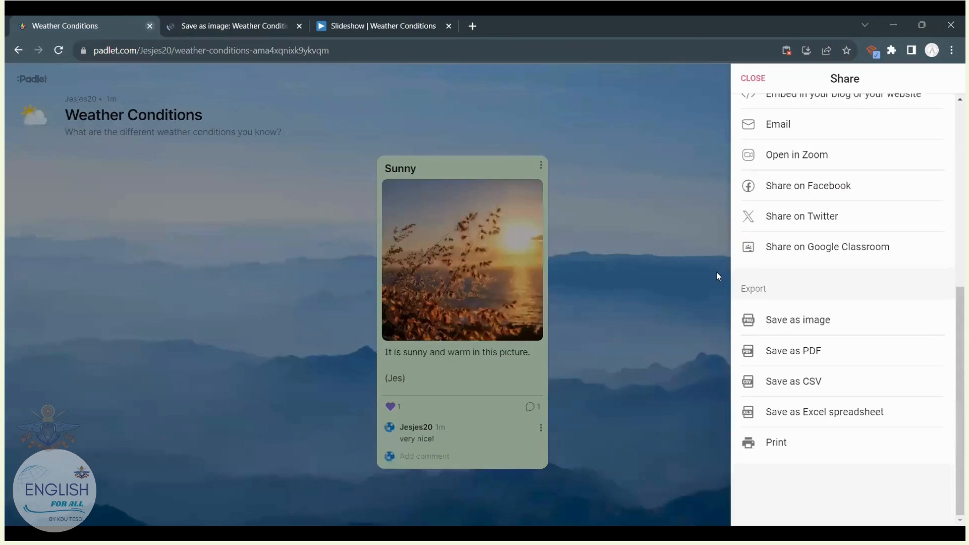
- Export the padlet as a PDF with A4 page size and portrait orientation, and look through the resulting page
left_click(810, 353)
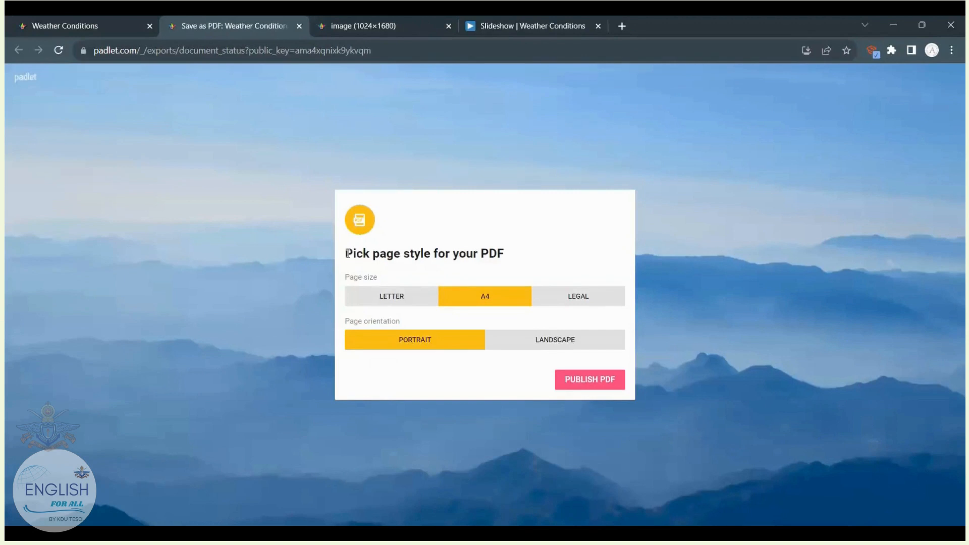
left_click_drag(347, 253, 508, 253)
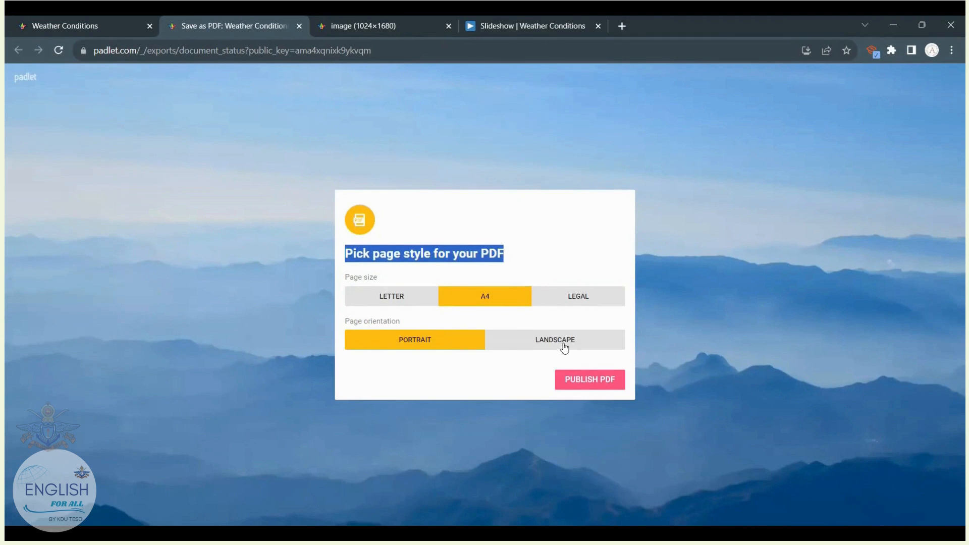
left_click(601, 377)
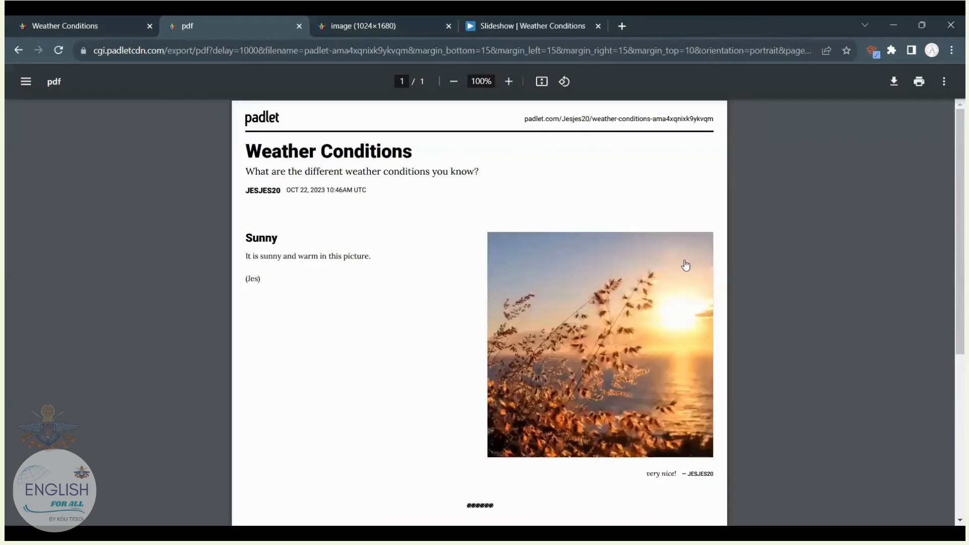
scroll(734, 176, "down", 6)
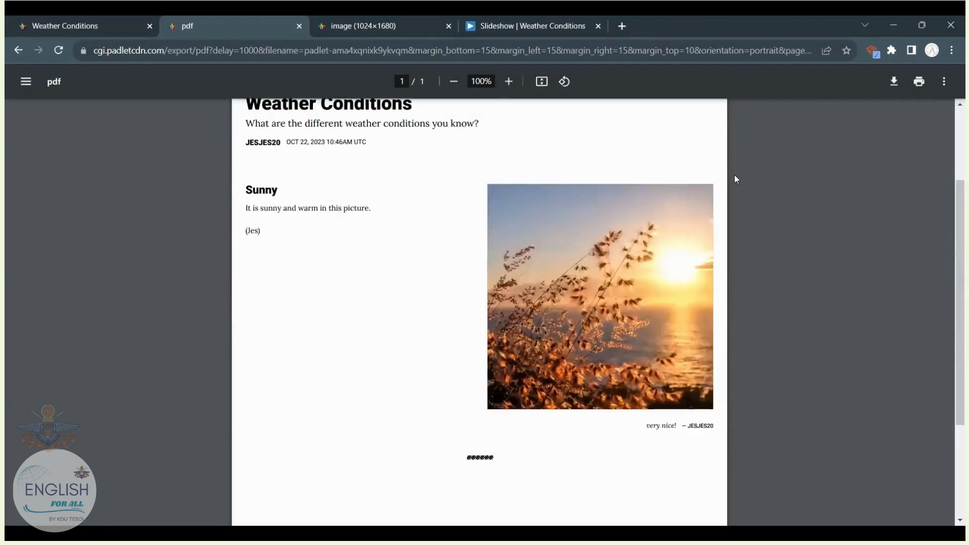
scroll(735, 176, "up", 4)
scroll(736, 179, "up", 2)
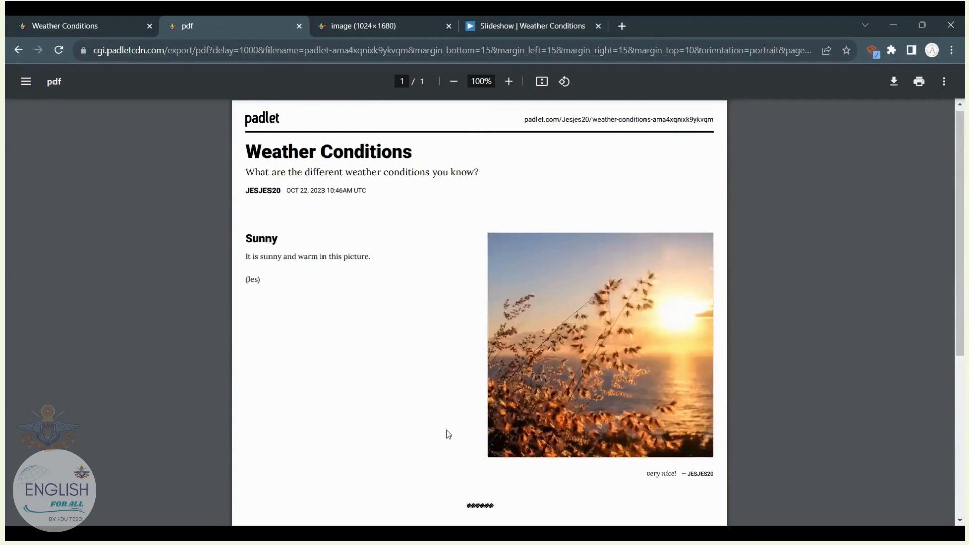
scroll(447, 430, "down", 5)
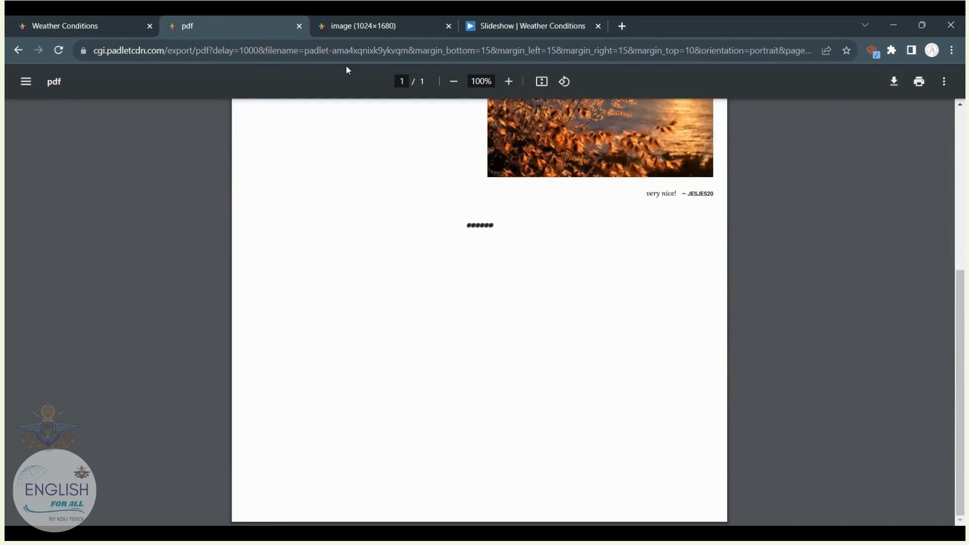
- Inspect the exported padlet image up close and return to the padlet with the share options closed
left_click(329, 23)
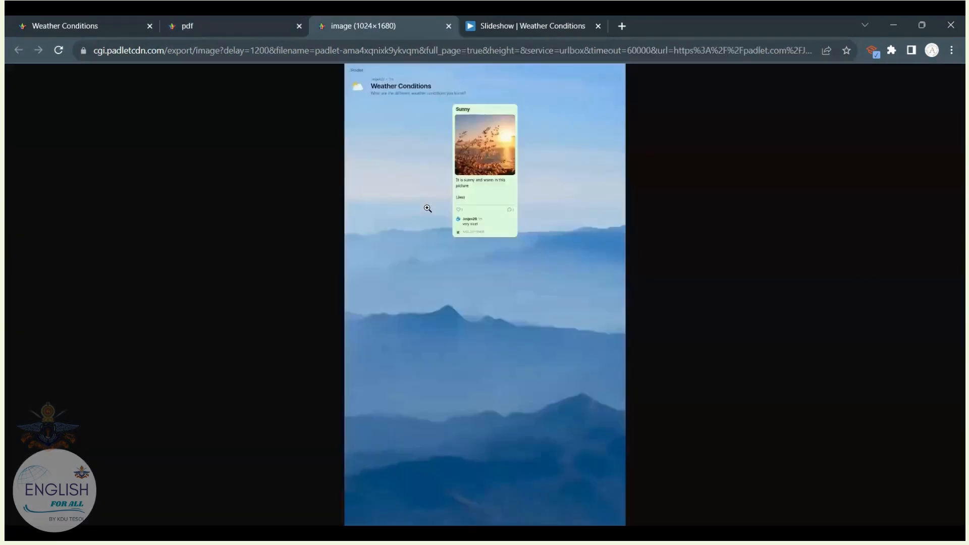
right_click(575, 344)
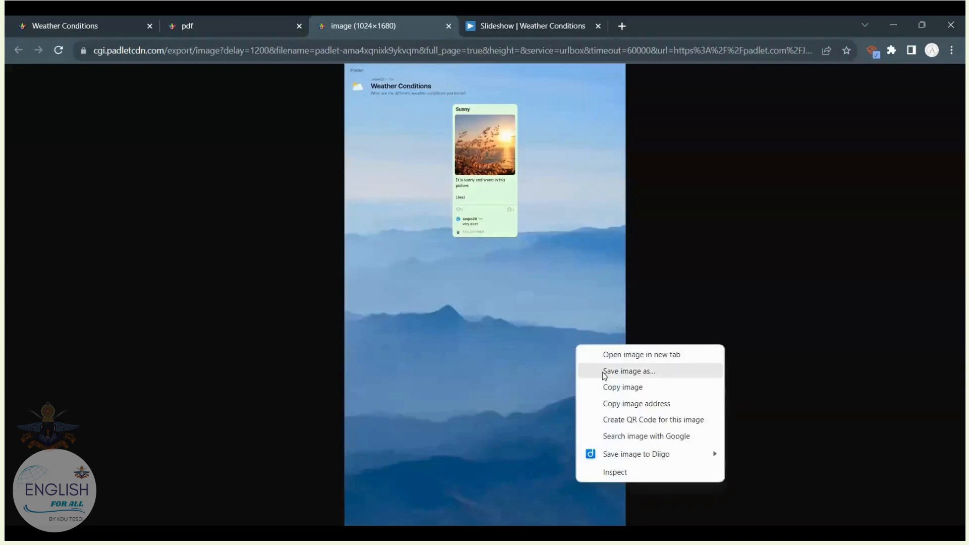
left_click(466, 211)
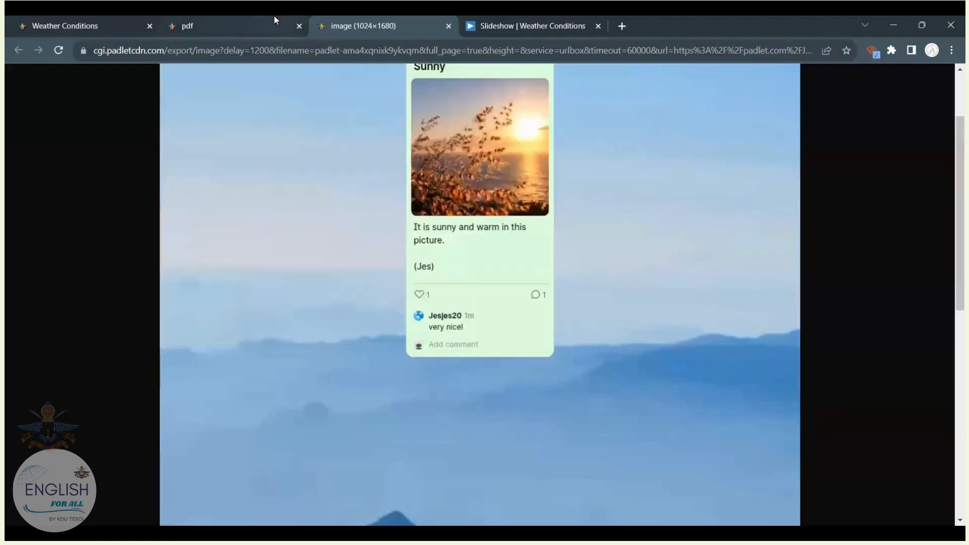
left_click(300, 218)
left_click(235, 19)
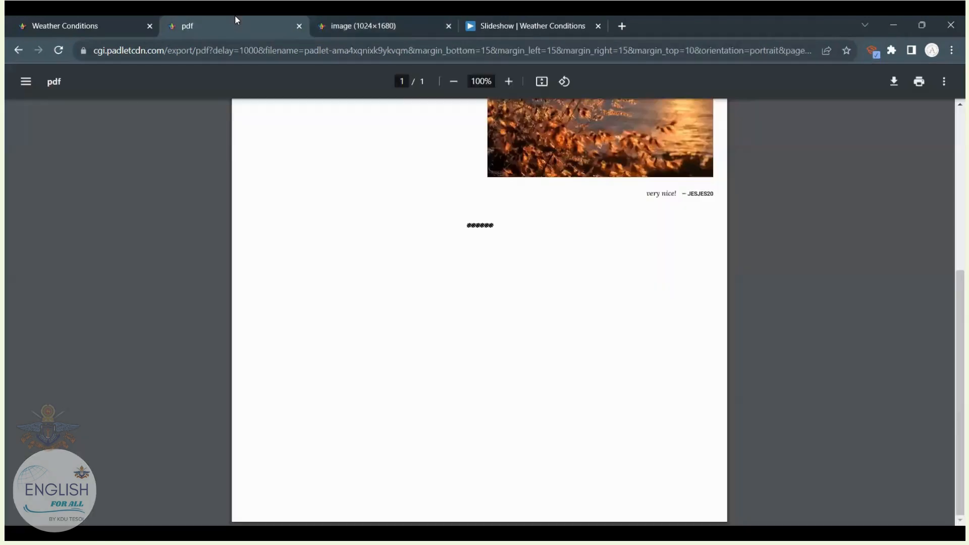
left_click(110, 20)
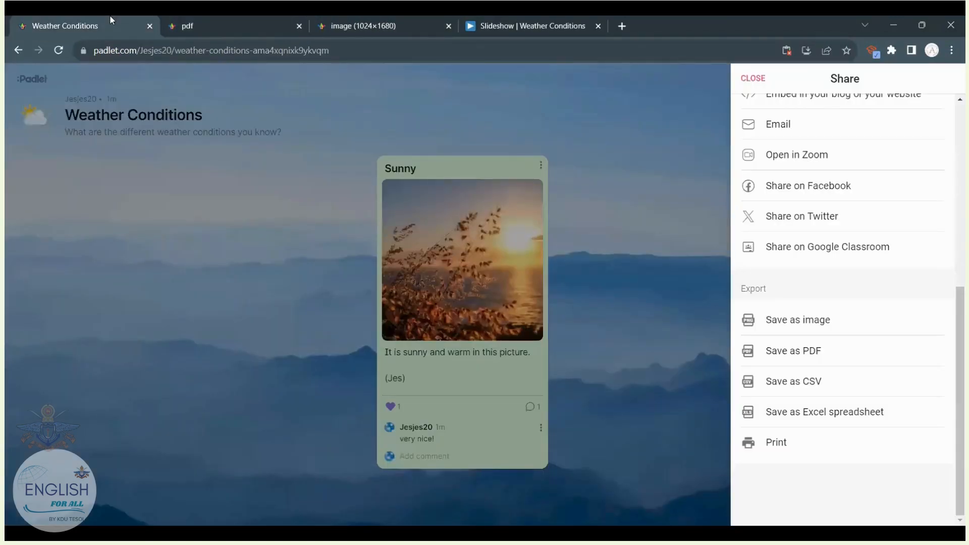
left_click(752, 80)
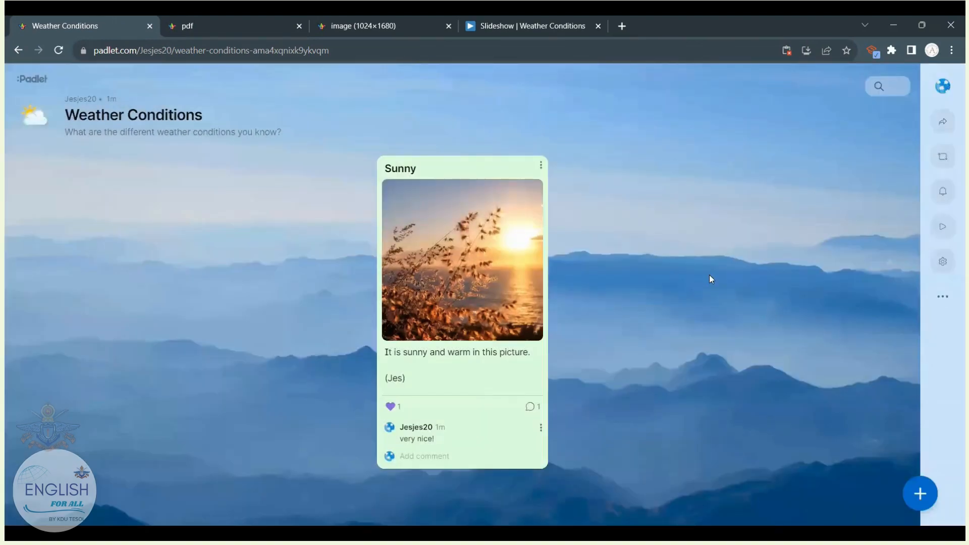